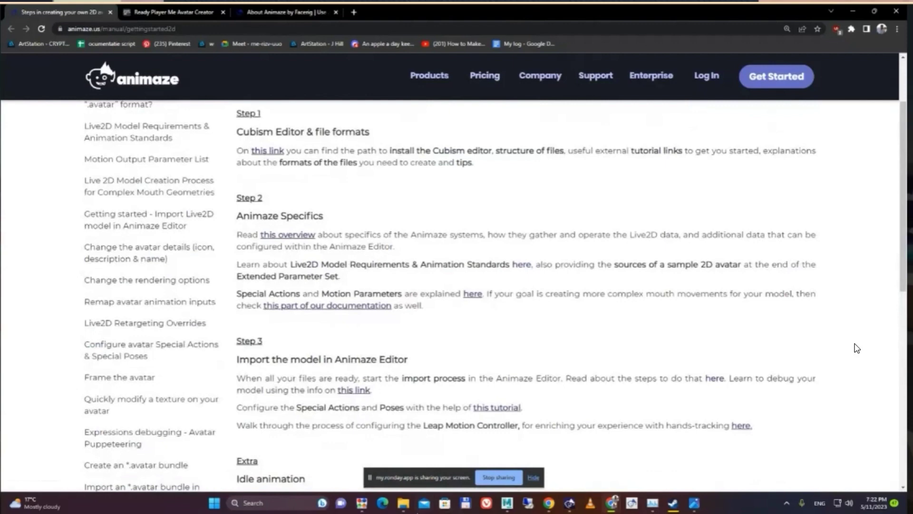
Switch to Maya and start a new empty scene without saving the current one
click(573, 505)
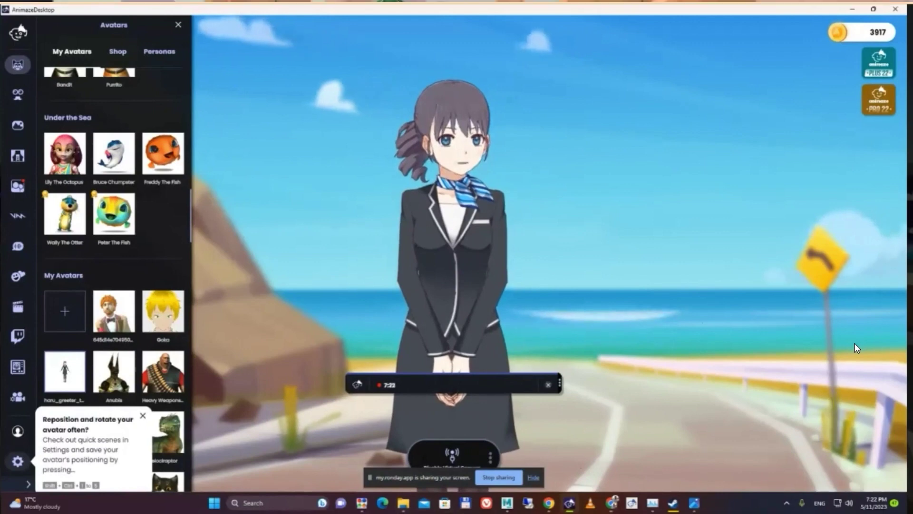
key(F11)
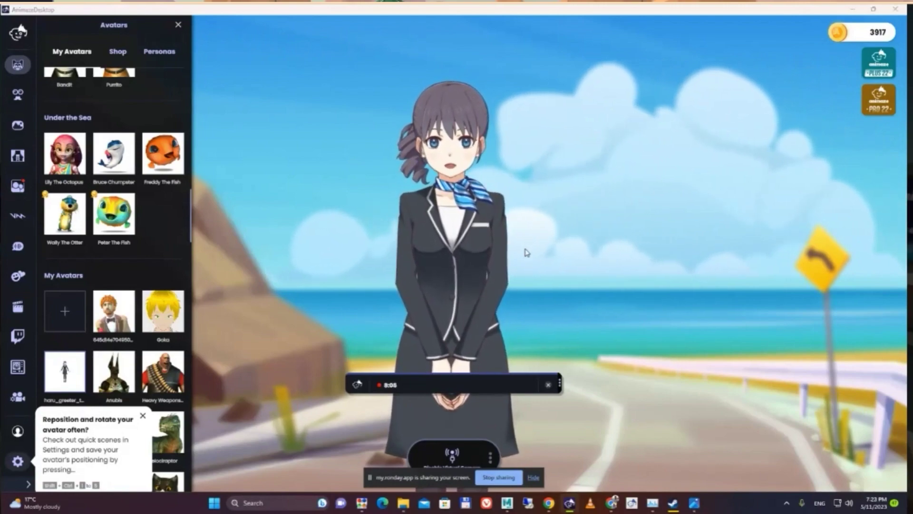
key(alt+Tab)
click(303, 226)
click(559, 317)
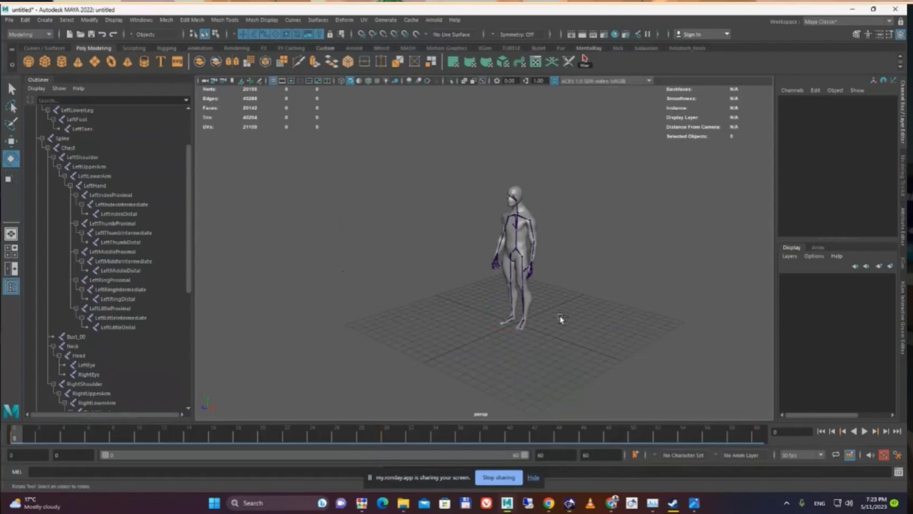
key(ctrl+n)
key(n)
Switch to the runtime File Explorer window and open the AvatarHotdog folder inside Assets
key(alt+Tab)
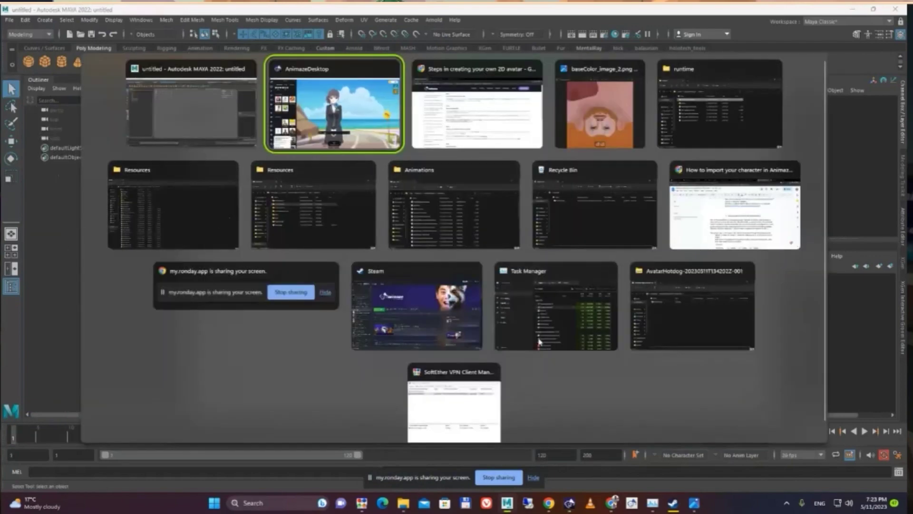
click(731, 99)
click(451, 176)
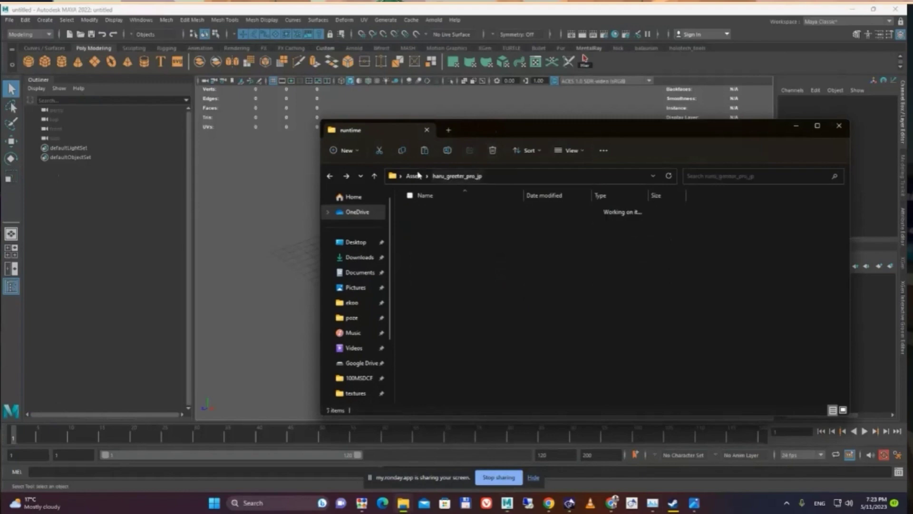
click(413, 176)
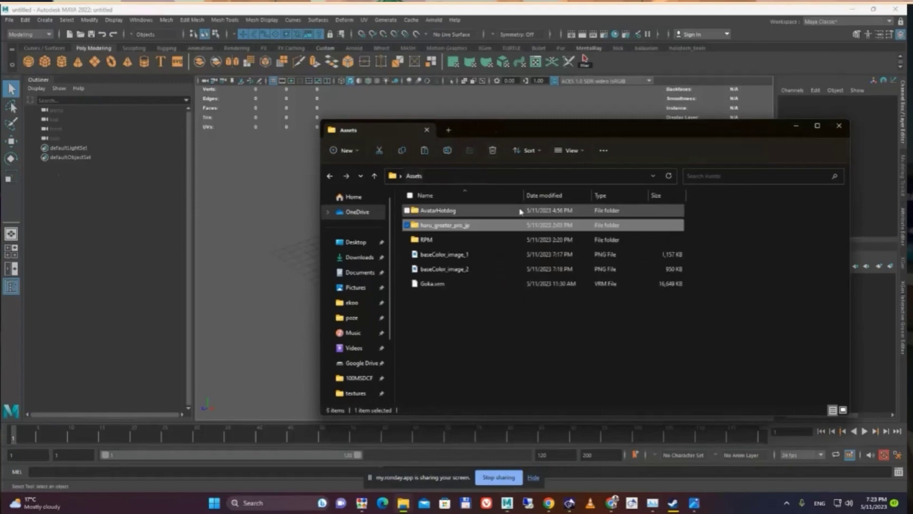
double_click(459, 210)
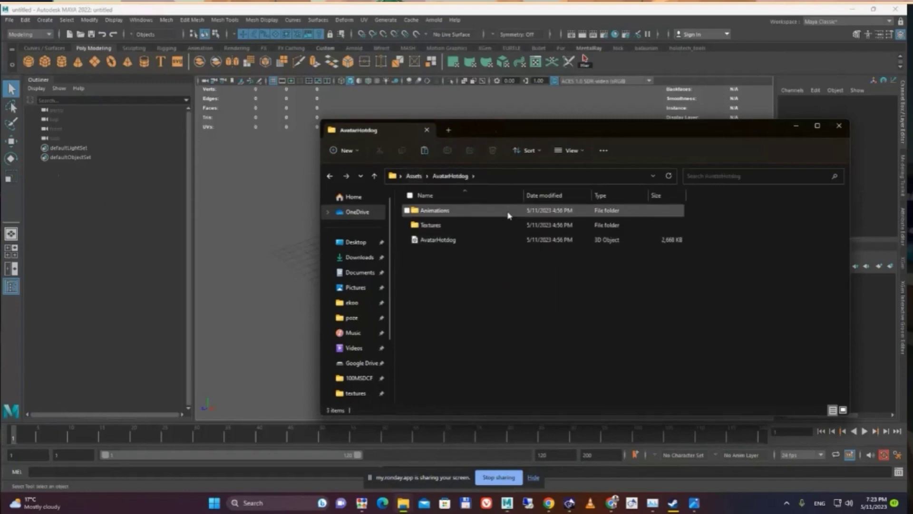
click(474, 224)
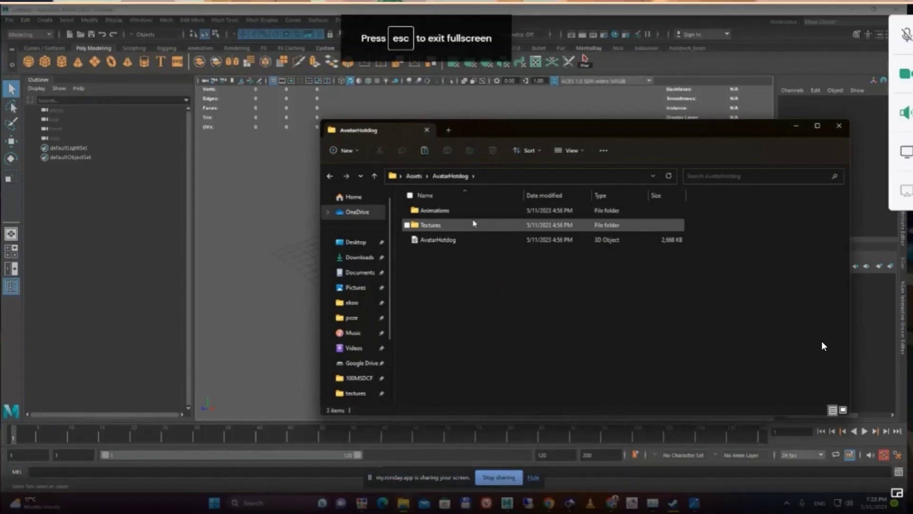
Import the AvatarHotdog 3D model file into the empty Maya scene and bring Maya to the front
click(454, 241)
drag(444, 244, 200, 335)
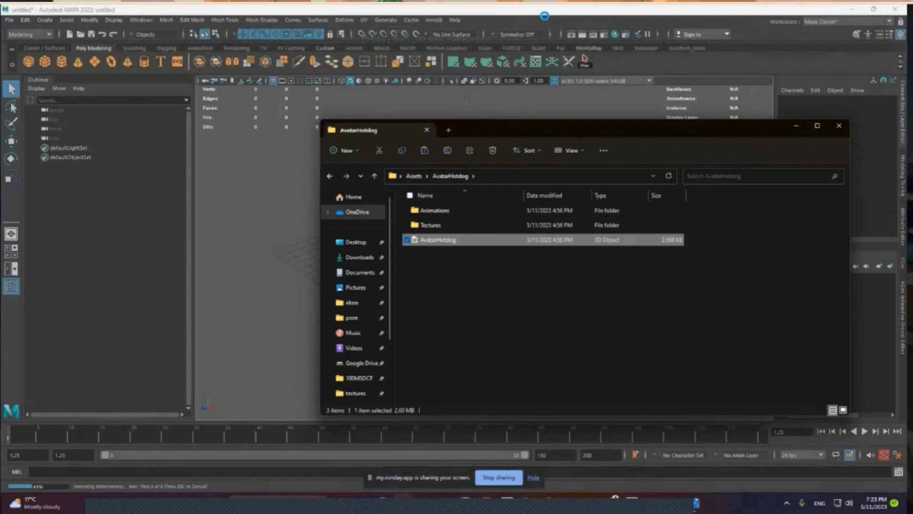
click(550, 14)
Examine the hot dog avatar's mesh and rig up close from the front, briefly playing the timeline
scroll(511, 243, up, 5)
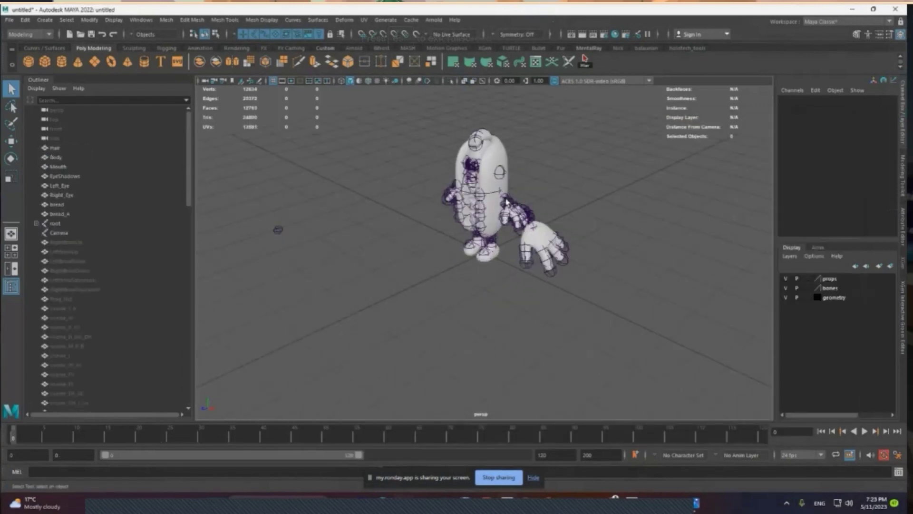
alt+middle_drag(511, 243, 478, 328)
alt+drag(478, 328, 585, 281)
key(alt+v)
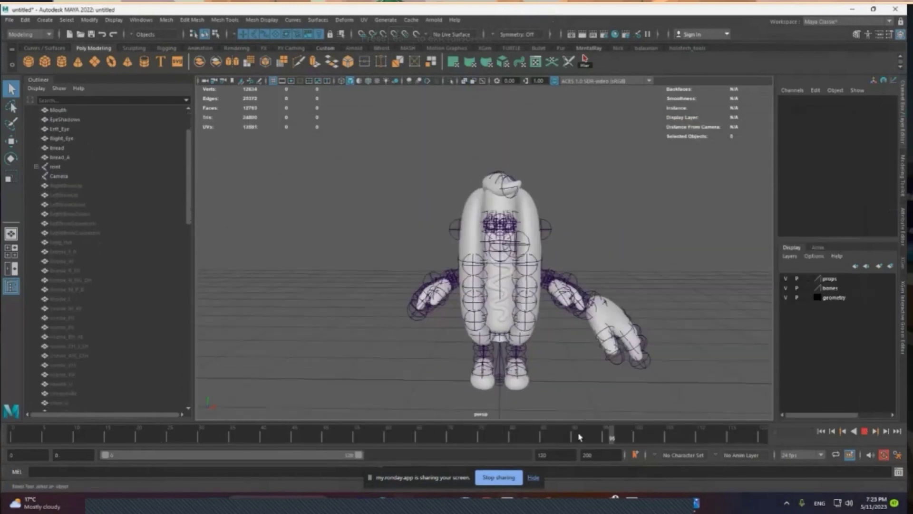
key(alt+v)
scroll(586, 340, up, 5)
scroll(586, 339, down, 3)
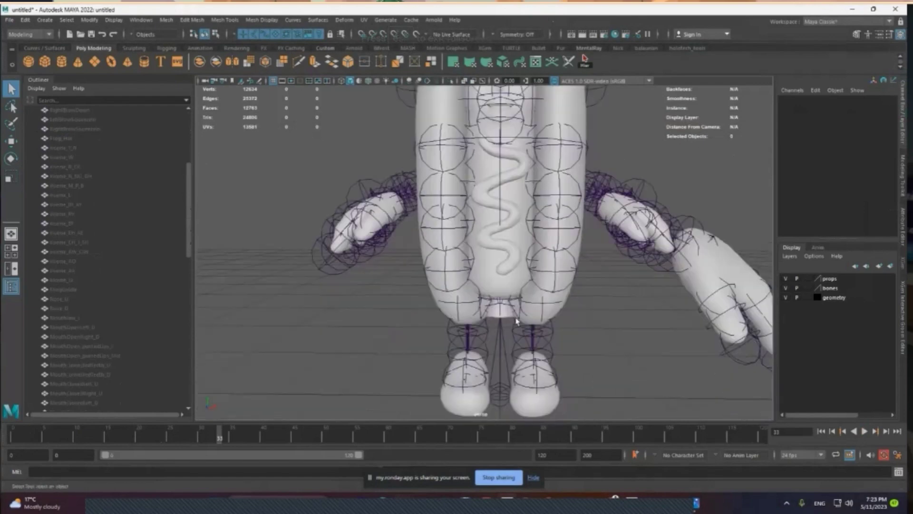
alt+drag(585, 339, 508, 320)
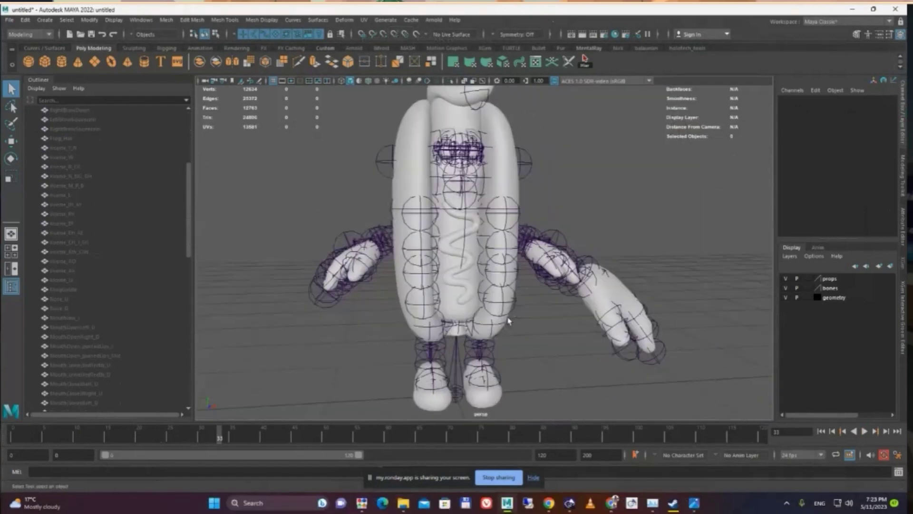
Start a new Maya scene without saving and import Avatar_B from the AvatarHotdog Animations folder
key(ctrl+n)
key(n)
key(alt+Tab)
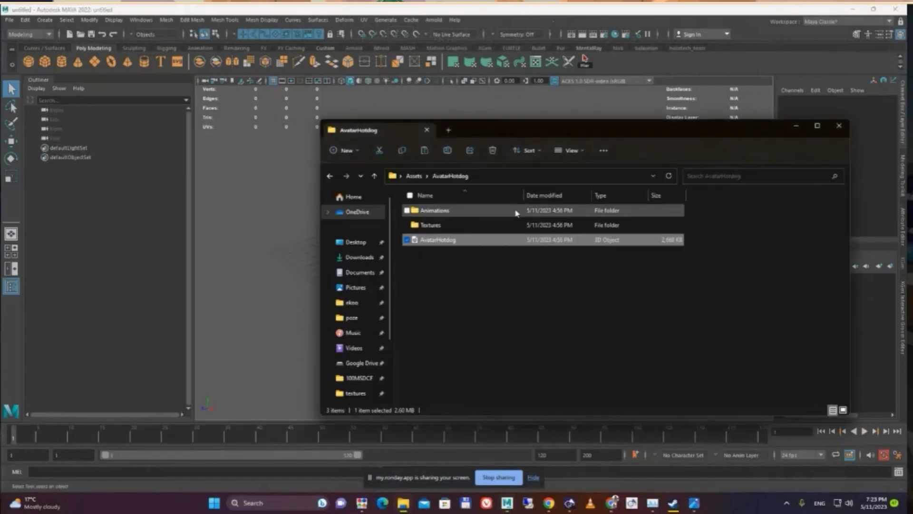
double_click(483, 210)
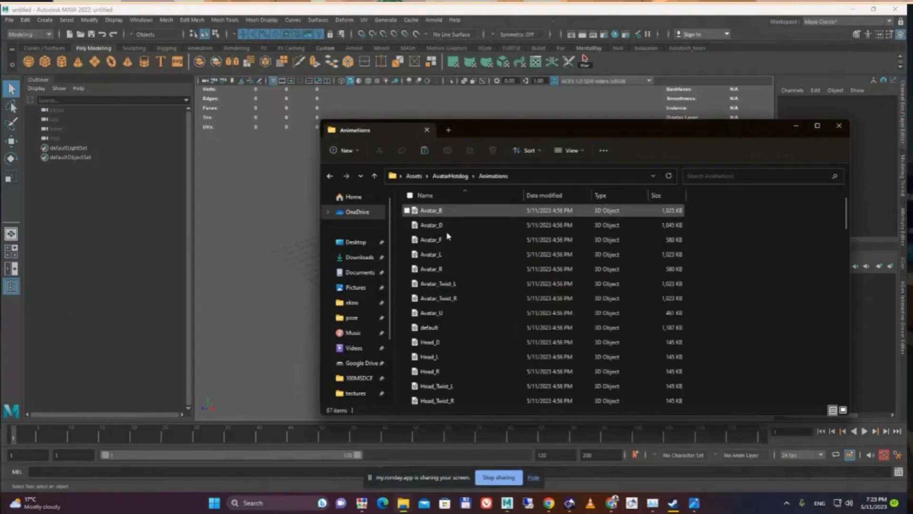
drag(433, 210, 260, 255)
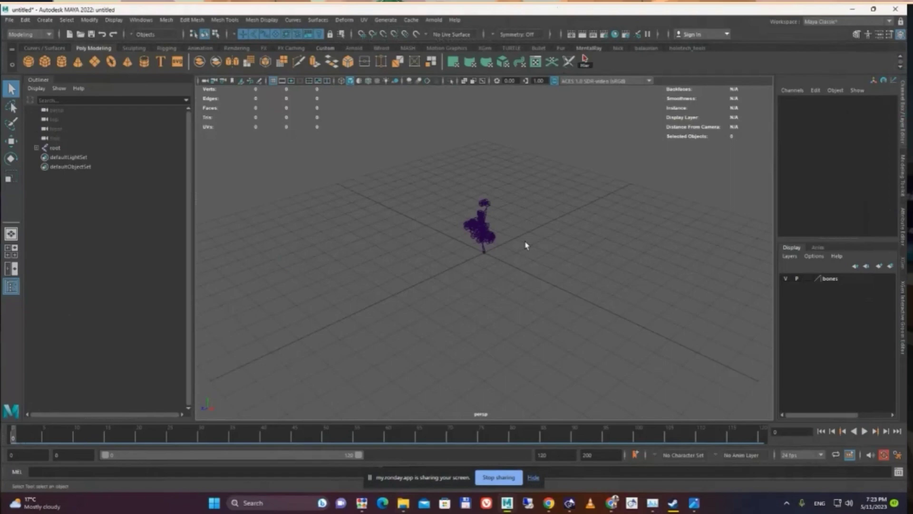
Examine the imported Avatar_B skeleton from several angles and scrub its animation back to frame 0
alt+drag(551, 335, 612, 363)
alt+middle_drag(612, 363, 550, 281)
scroll(550, 280, up, 3)
drag(418, 437, 13, 431)
scroll(385, 329, down, 3)
alt+drag(385, 329, 479, 359)
scroll(501, 325, up, 2)
Start another empty Maya scene without saving the changes and minimise Maya
key(ctrl+n)
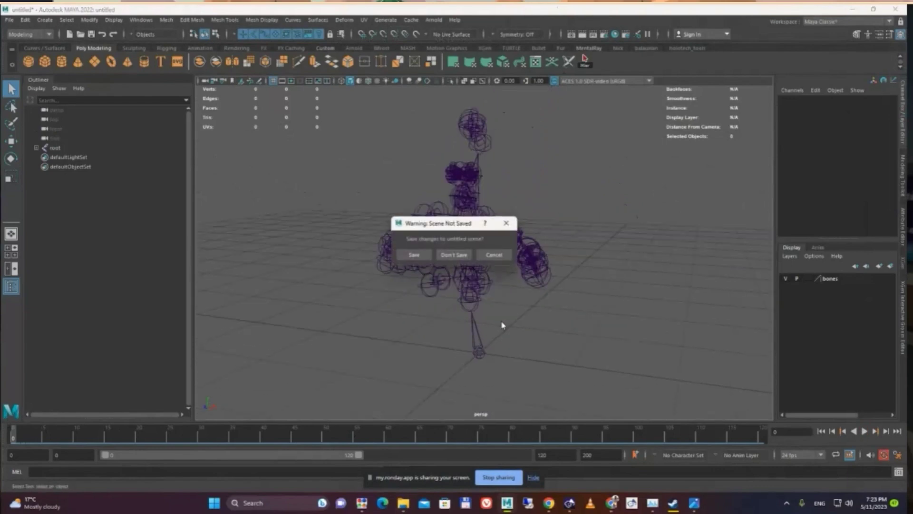
key(n)
click(851, 8)
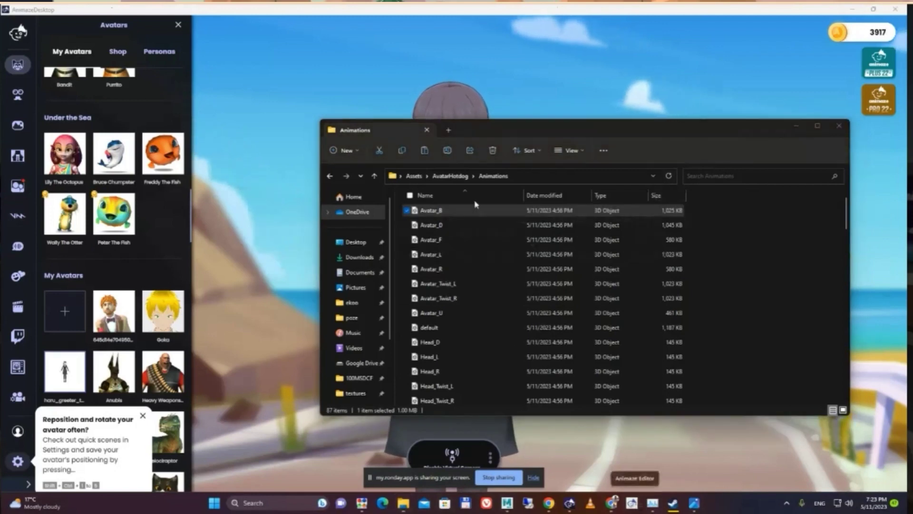
Return File Explorer to the AvatarHotdog folder and put the window out of the way
click(450, 176)
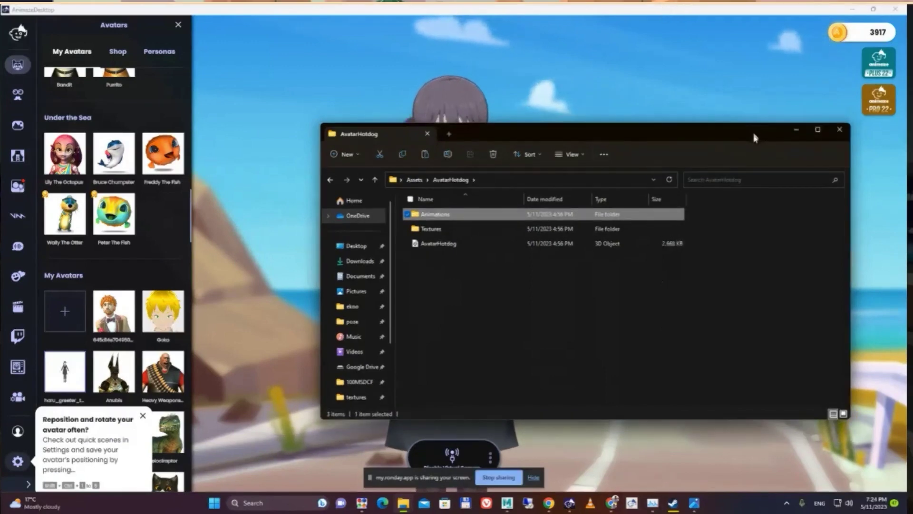
drag(717, 146, 717, 156)
click(759, 150)
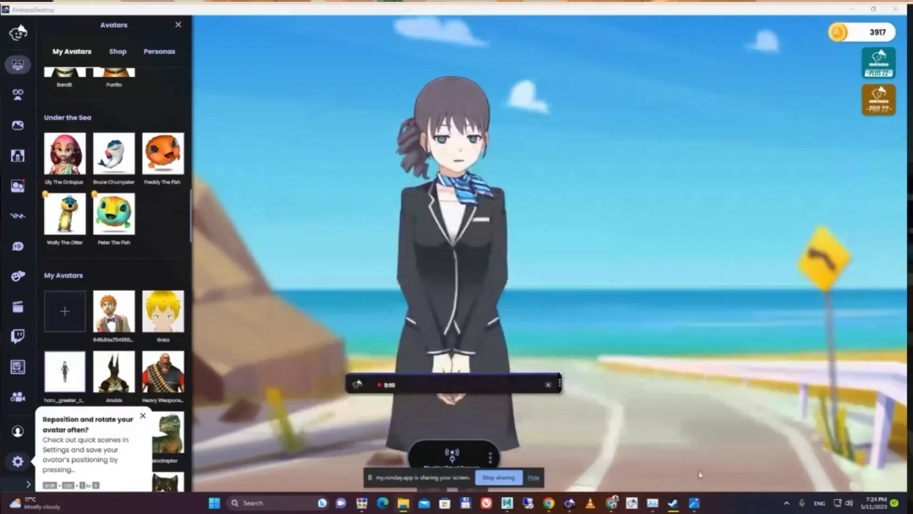
Switch to Animaze Editor and dismiss the notice about the AvatarManequin reference avatar
click(635, 505)
click(632, 503)
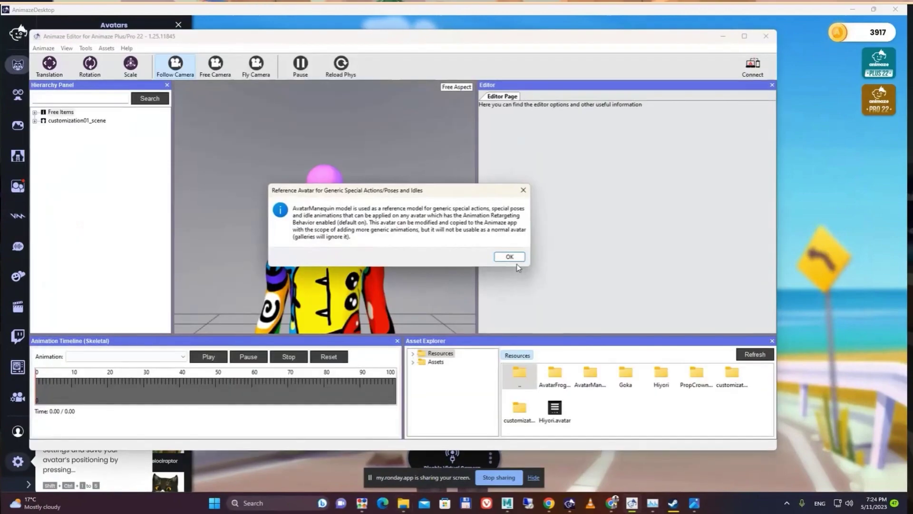
click(509, 257)
click(495, 252)
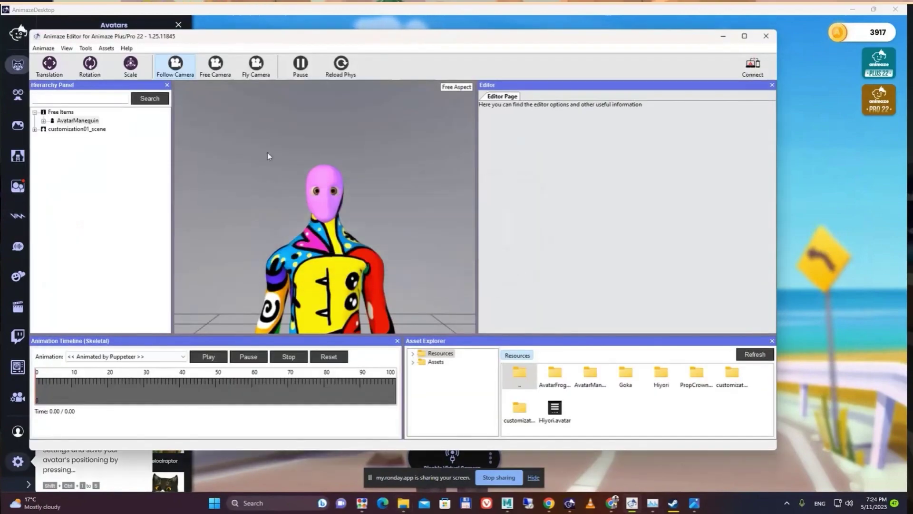
Start a 3D object import and choose the AvatarHotdog model from the Desktop's Assets\AvatarHotdog folder as the source
click(86, 48)
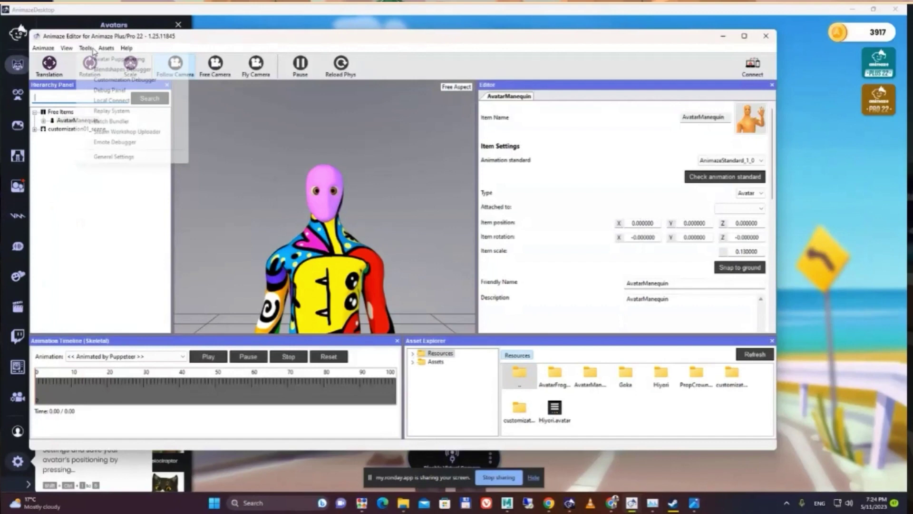
mouse_move(108, 51)
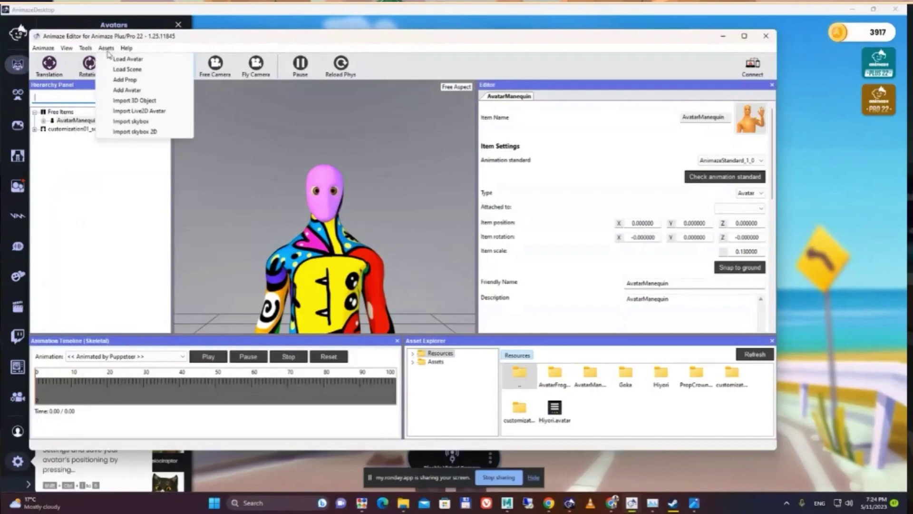
click(139, 102)
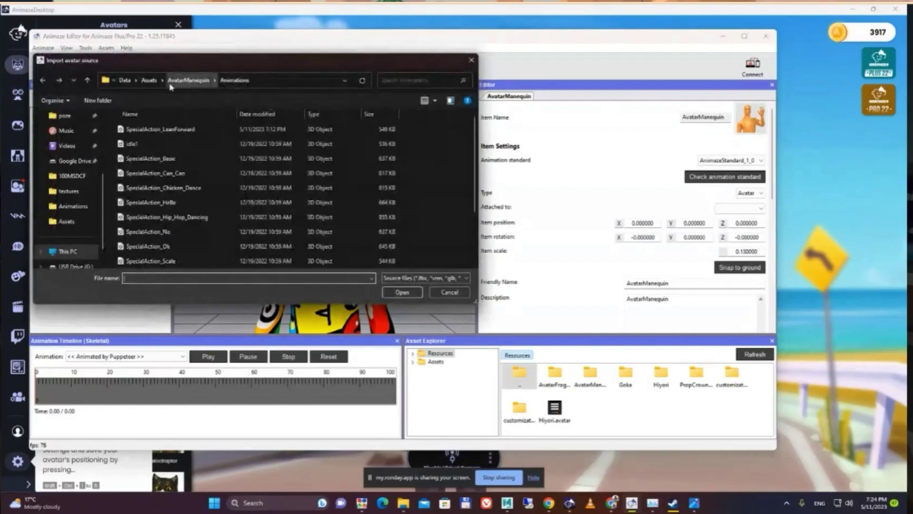
click(149, 81)
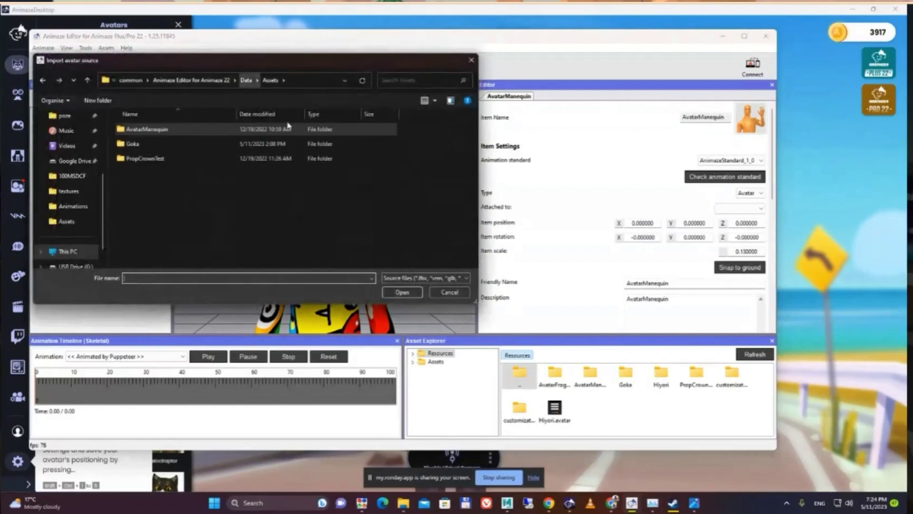
key(alt+Tab)
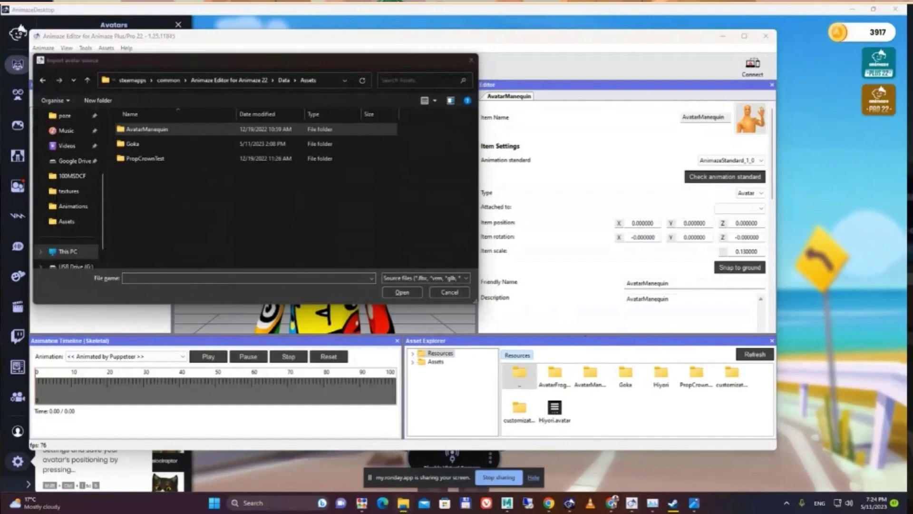
click(329, 85)
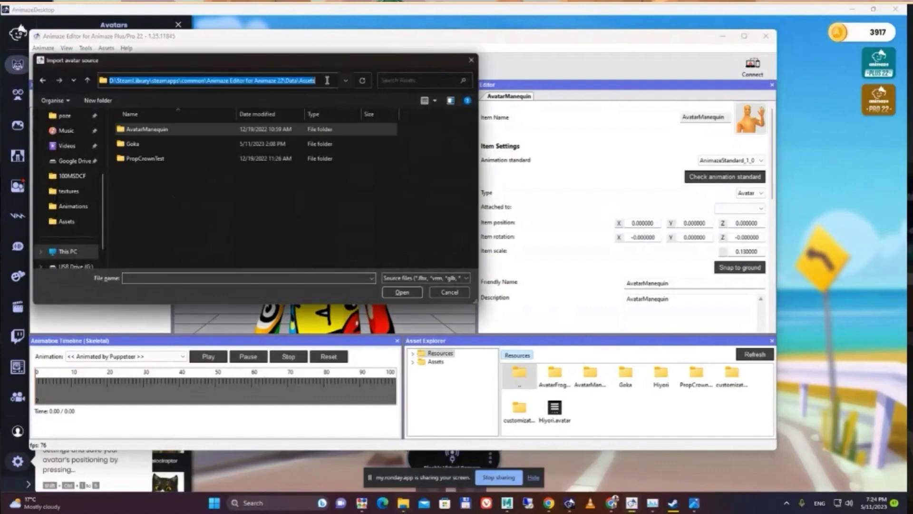
text(C:\Users\Alexandru Voicu\OneDrive\Desktop\Assets\AvatarHotdog)
key(Return)
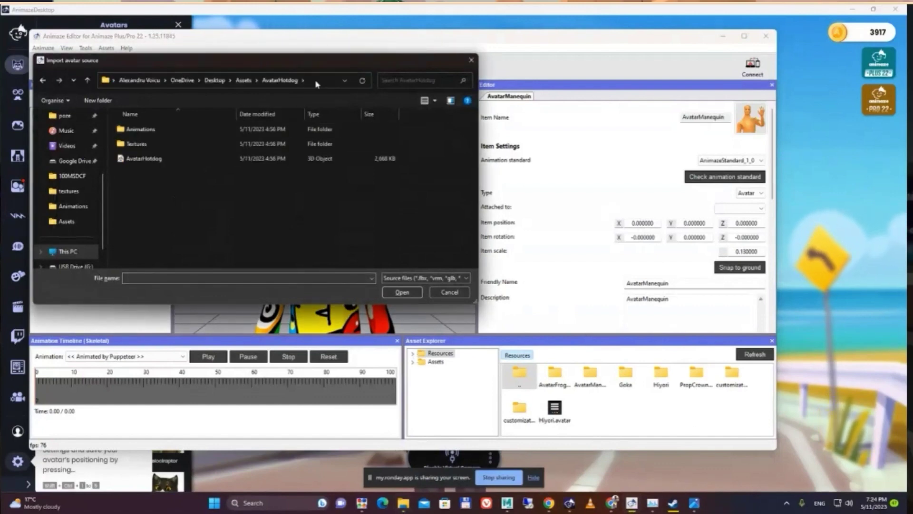
double_click(140, 159)
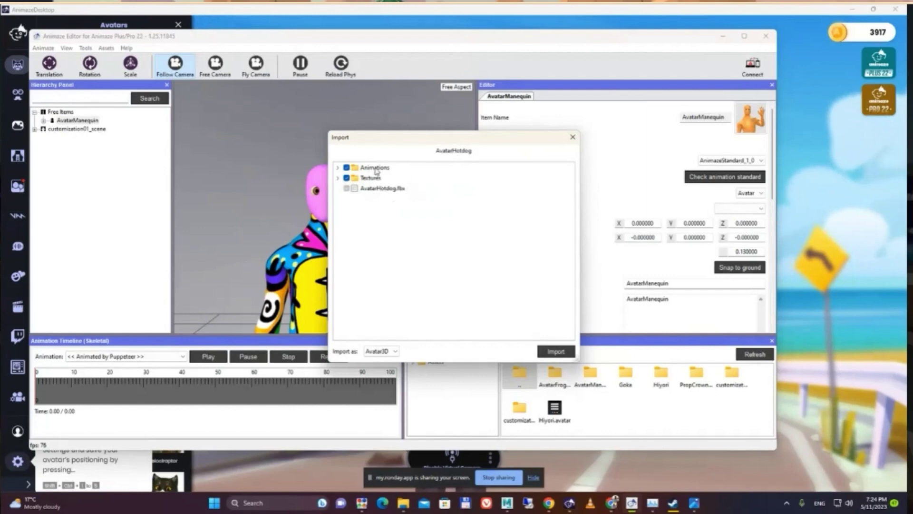
Import AvatarHotdog with its animations and textures as an Avatar3D item
click(395, 353)
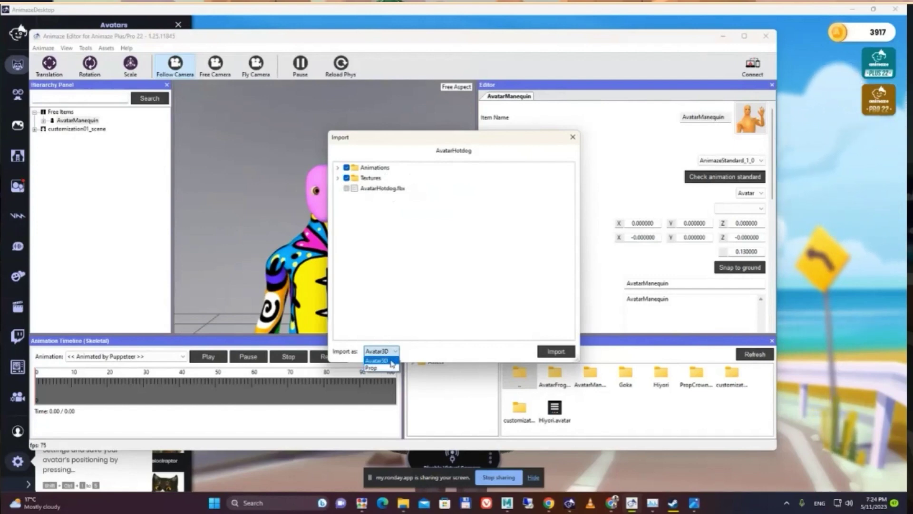
click(392, 362)
click(555, 351)
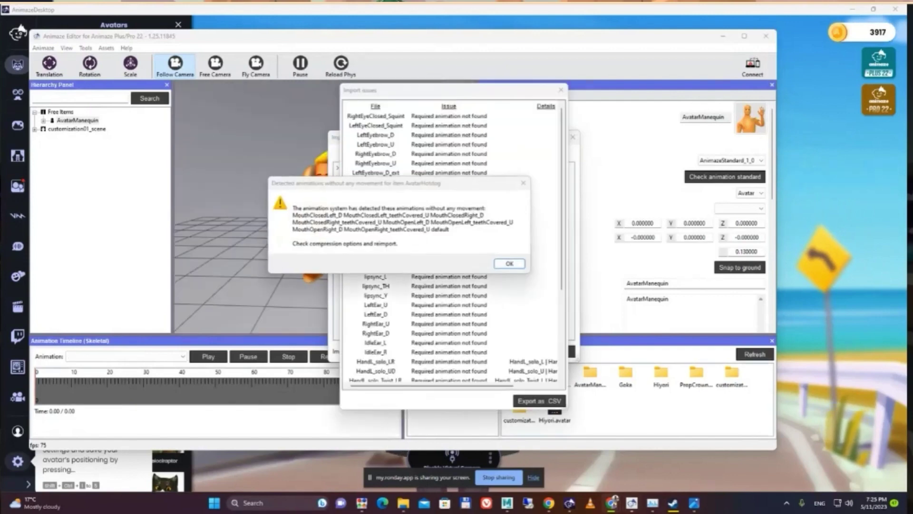
Dismiss the motionless-animations warning and the Import issues list, and close the Import Log after reviewing its entries
click(509, 264)
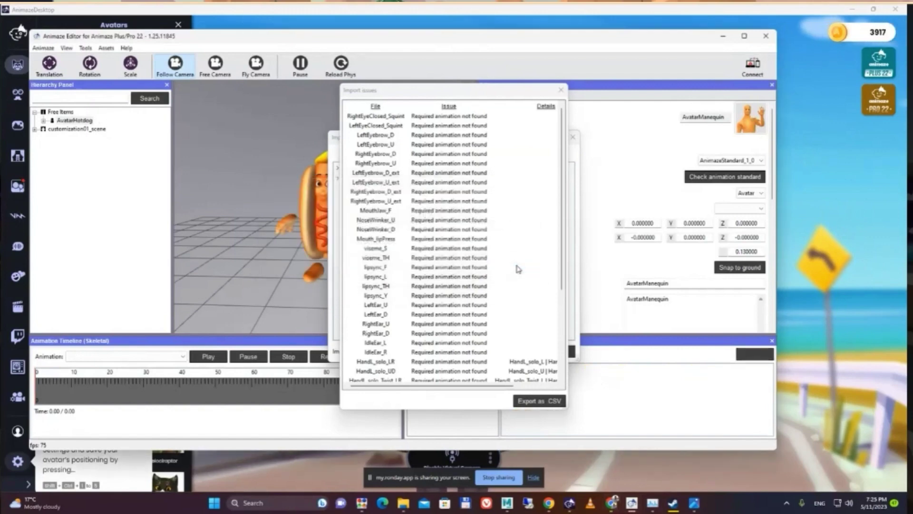
click(561, 90)
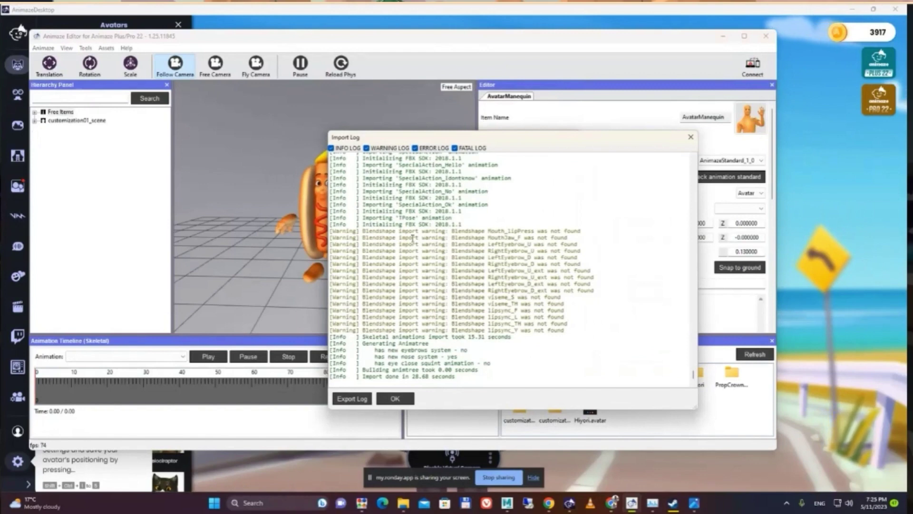
scroll(412, 238, up, 5)
scroll(435, 246, up, 3)
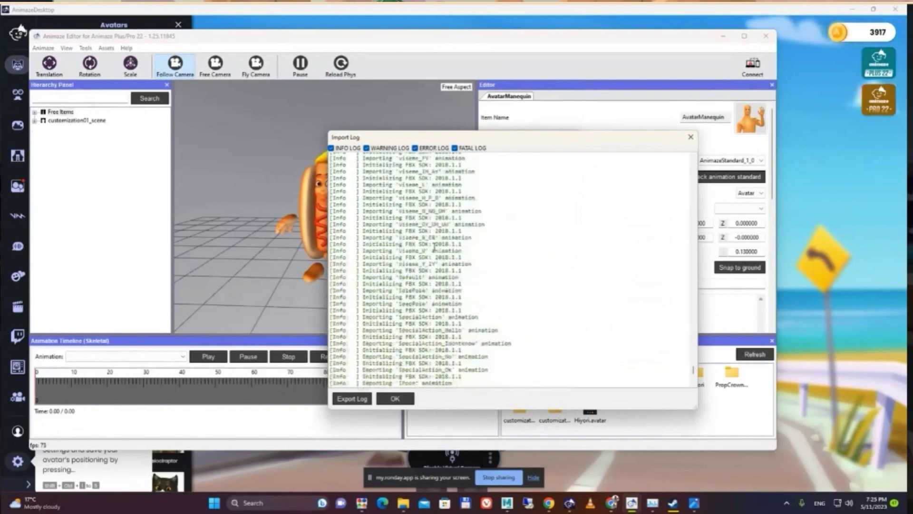
key(Return)
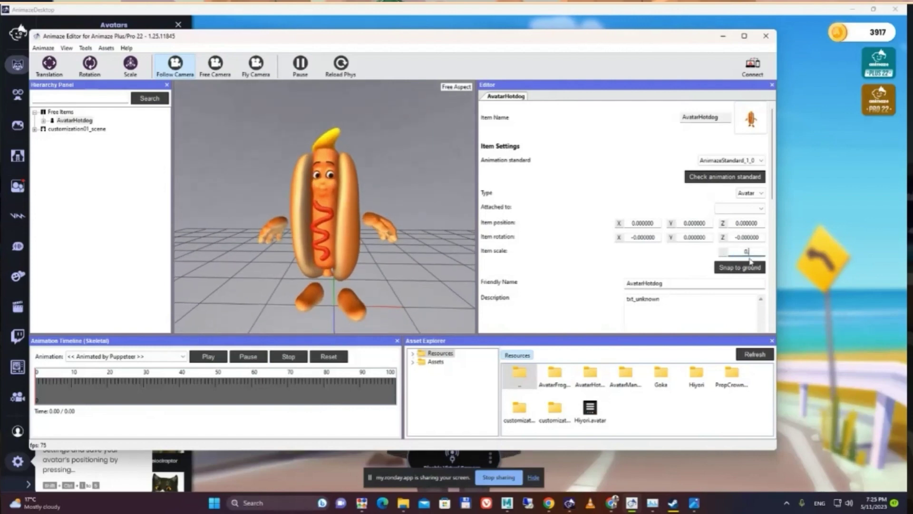
Set AvatarHotdog's item scale to 0.7 and save the item
text(7)
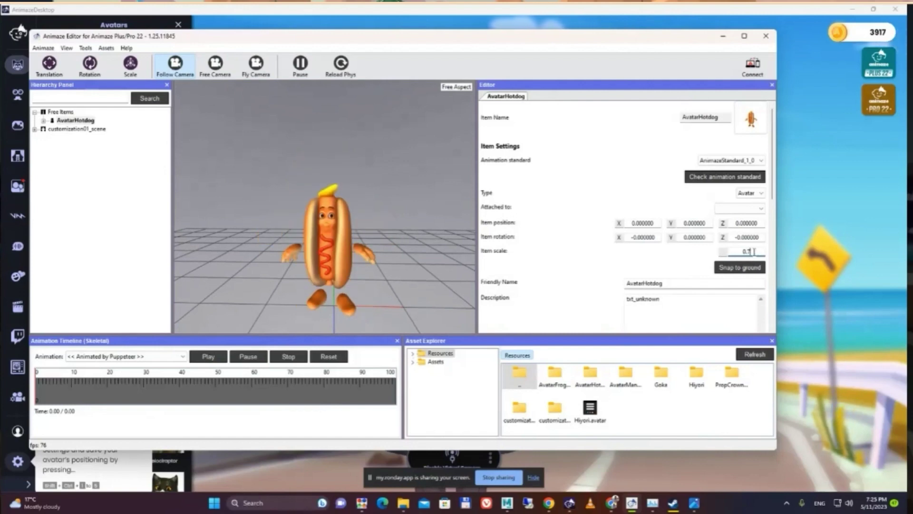
right_click(72, 121)
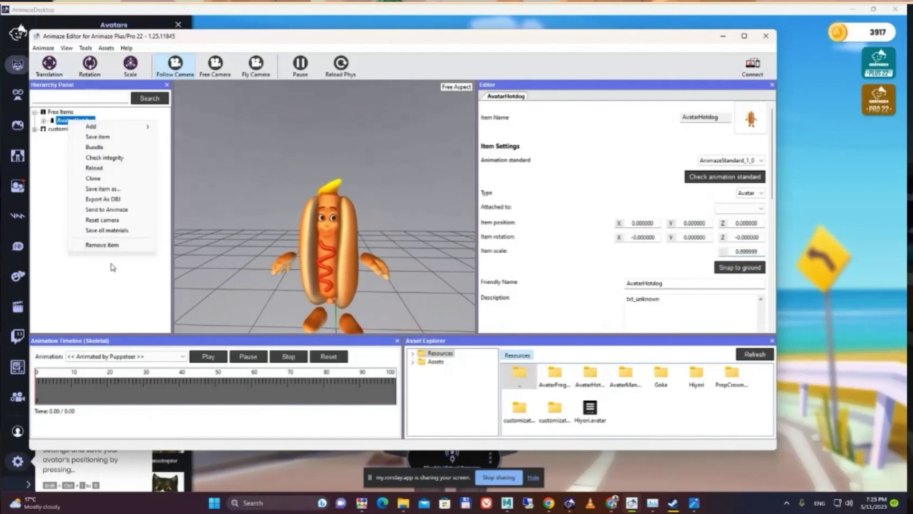
click(110, 220)
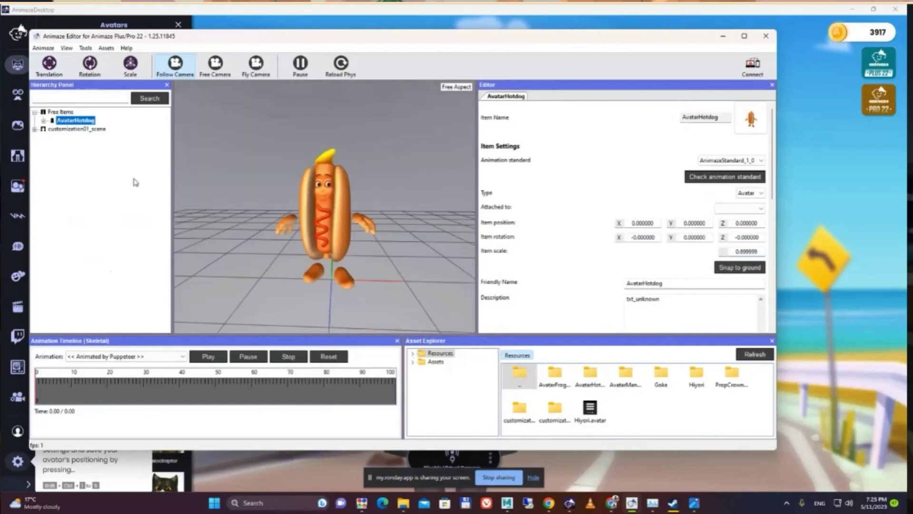
right_click(84, 122)
click(129, 138)
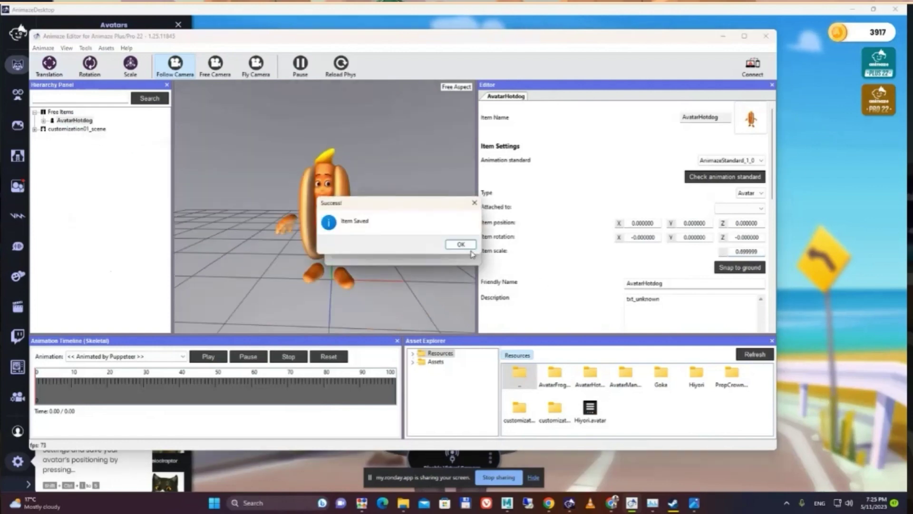
click(461, 244)
Inspect the hotdog avatar up close from several sides and select its bread mesh
scroll(233, 239, up, 5)
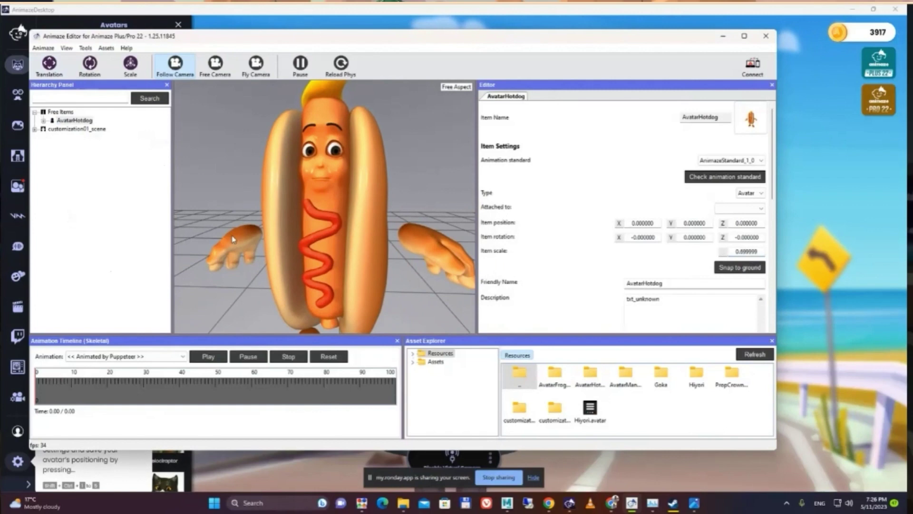
drag(232, 239, 287, 210)
click(332, 236)
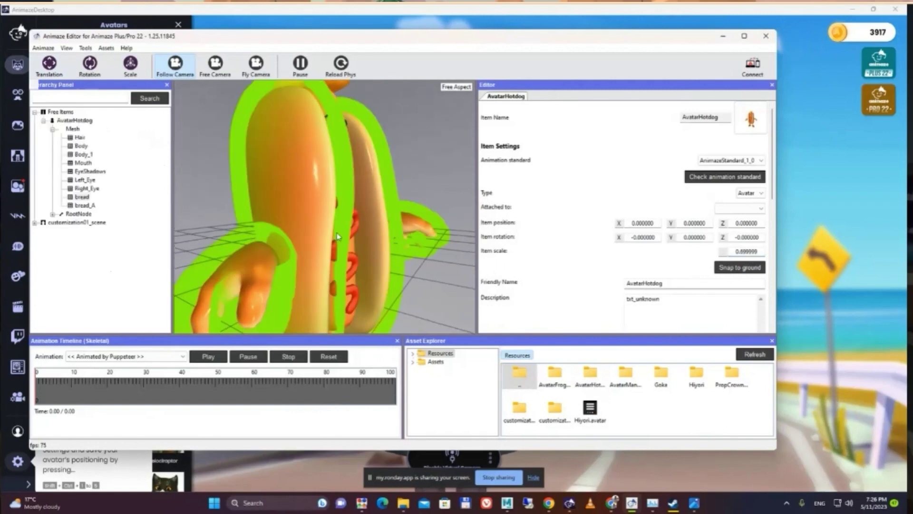
click(379, 235)
drag(444, 190, 439, 160)
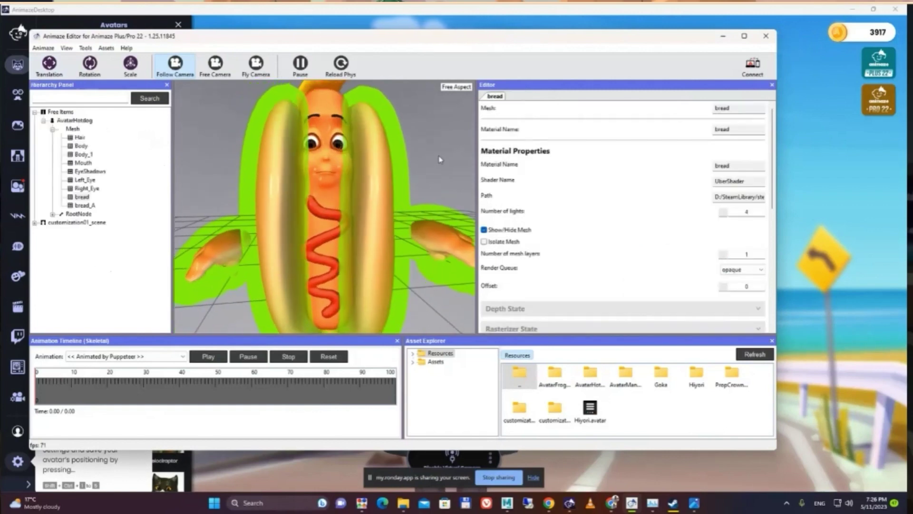
drag(394, 236, 167, 232)
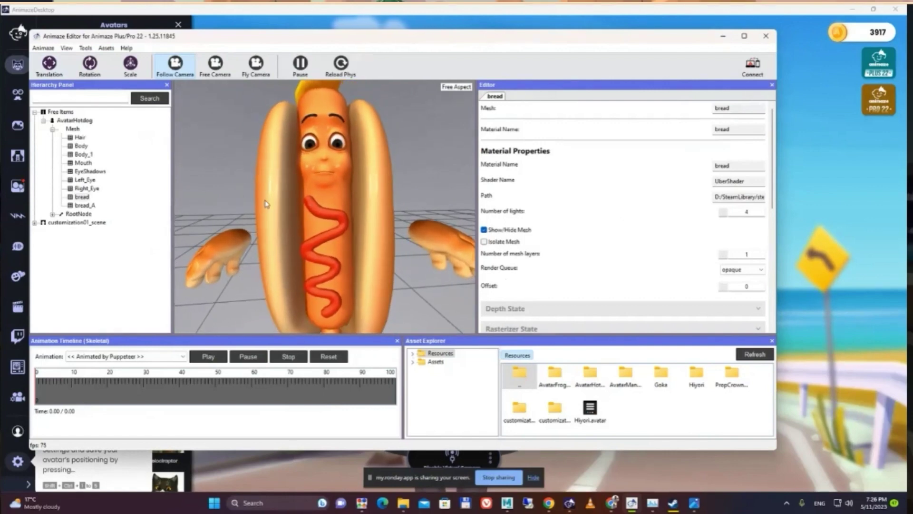
click(280, 163)
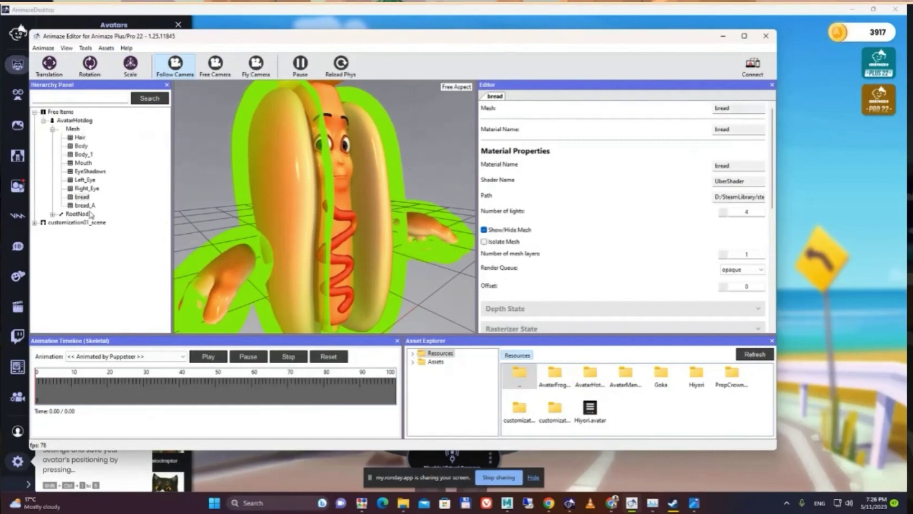
click(82, 197)
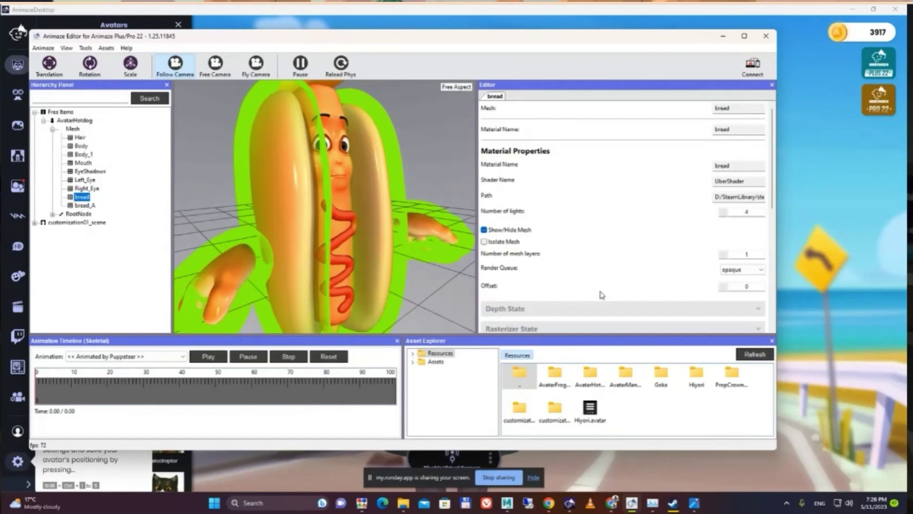
Maximize the editor window and add the Specular Mapping component to the bread mesh's material
scroll(600, 281, down, 3)
scroll(602, 214, down, 2)
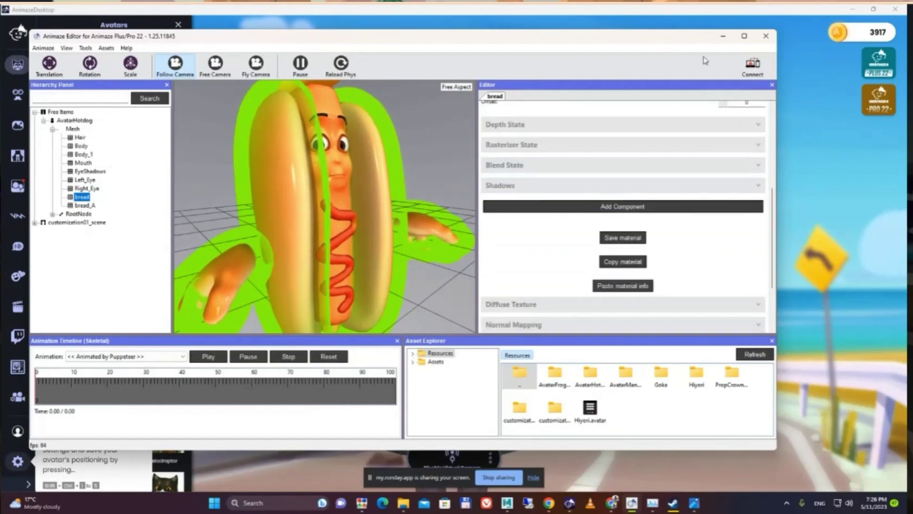
click(744, 36)
scroll(694, 261, up, 1)
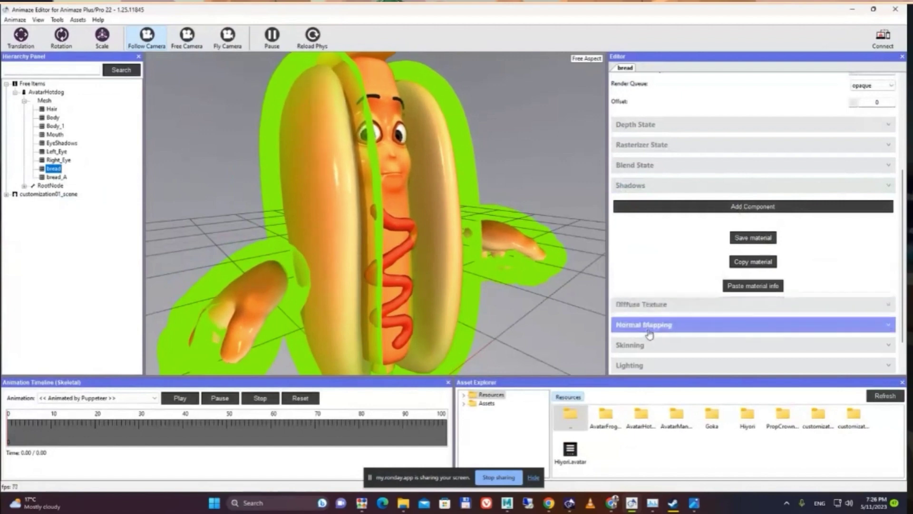
click(753, 206)
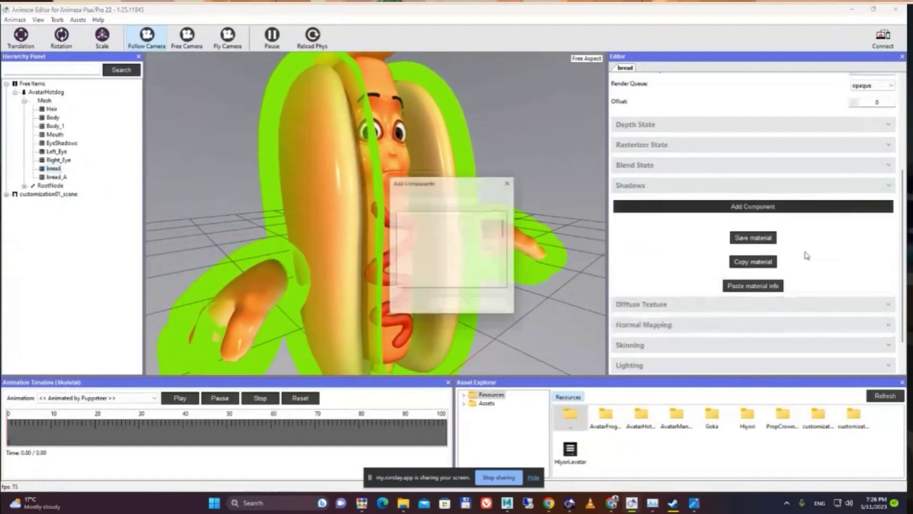
scroll(449, 238, down, 1)
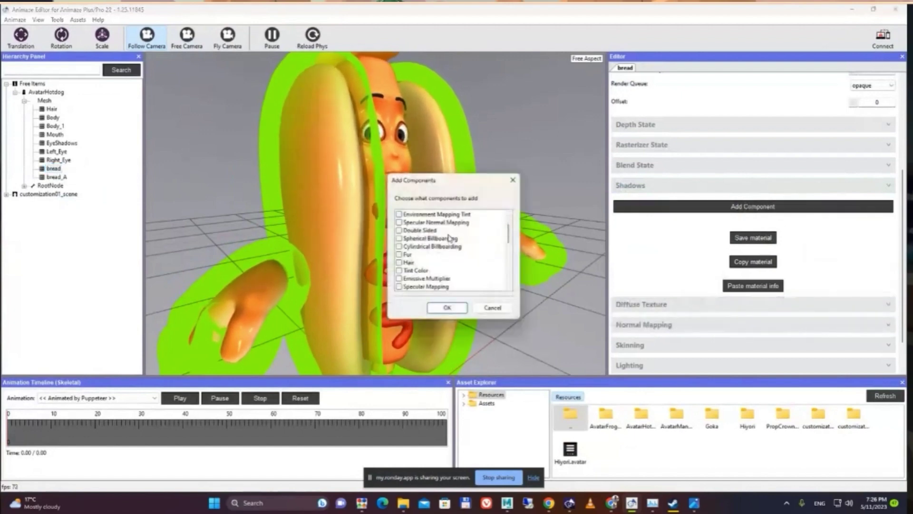
click(399, 287)
click(456, 307)
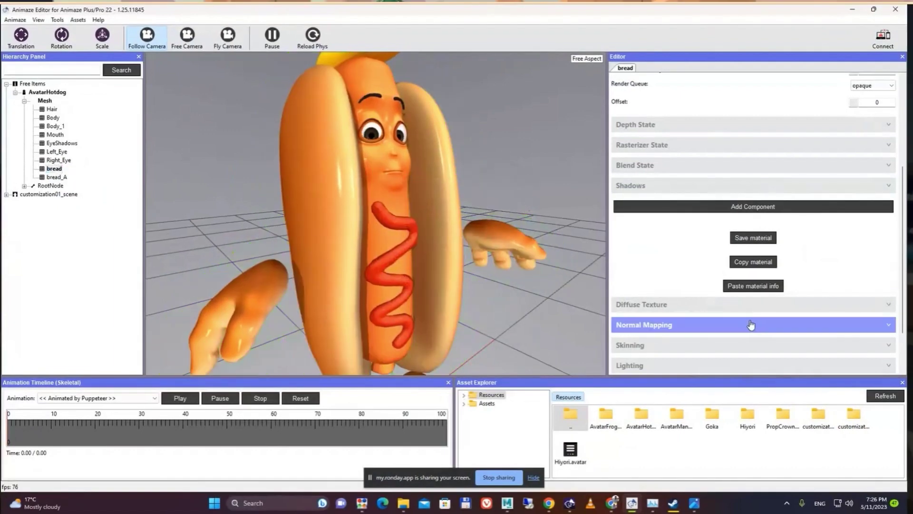
Assign the dark green Hotdog bread texture from the AvatarHotdog textures as the bread material's Specular Texture
scroll(670, 307, down, 3)
scroll(783, 291, down, 1)
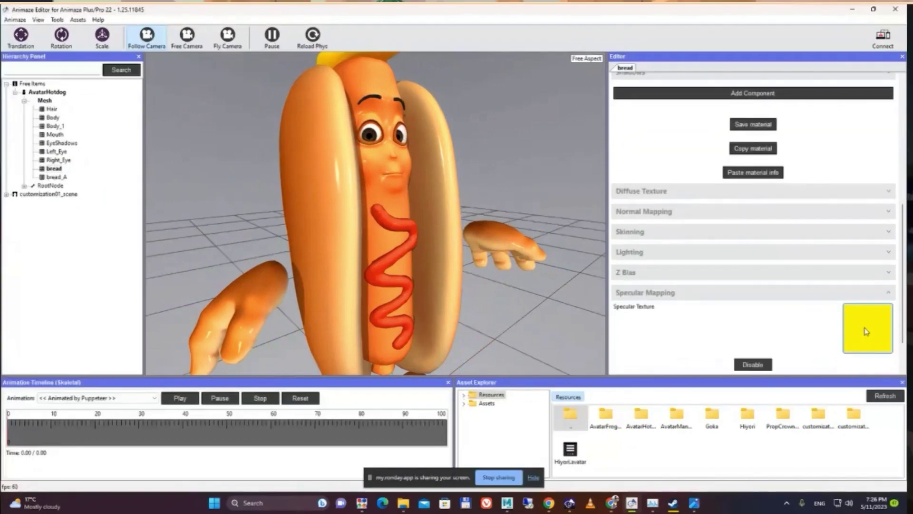
click(866, 327)
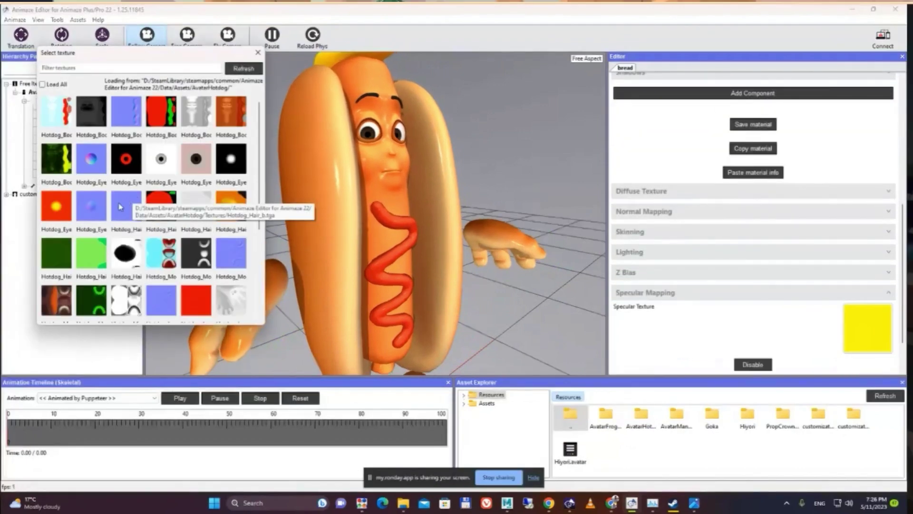
scroll(113, 201, down, 1)
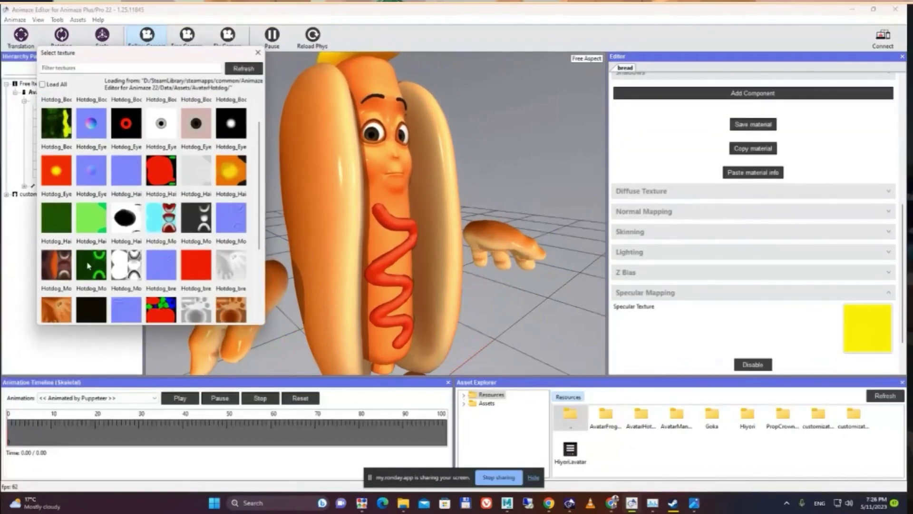
scroll(180, 221, down, 2)
scroll(179, 223, down, 2)
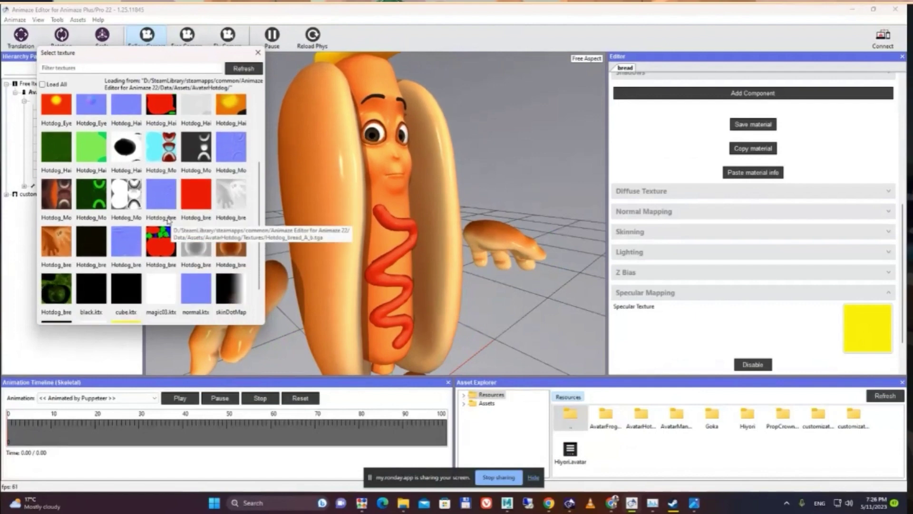
double_click(54, 281)
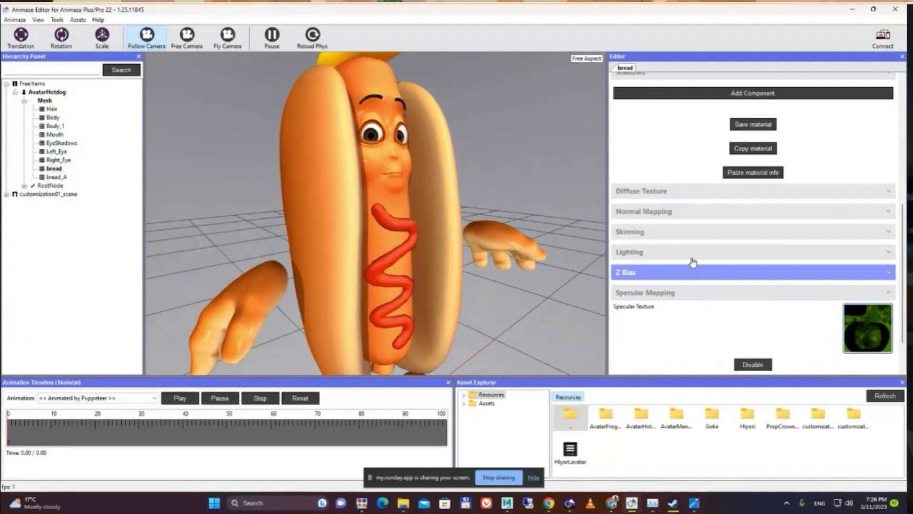
In the bread material's Lighting settings, set the Specular Shininess Multiplier to 0.16 and the Specular Intensity Multiplier to 2.35
drag(357, 202, 456, 141)
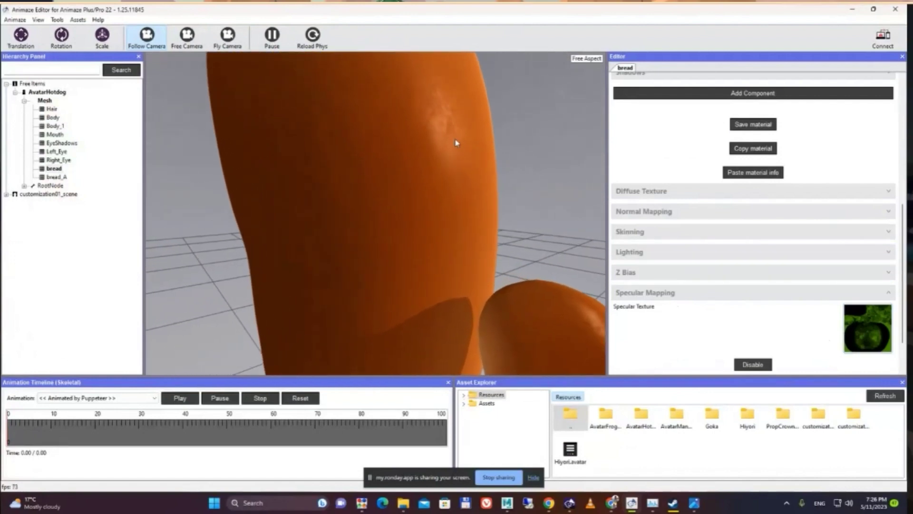
click(679, 252)
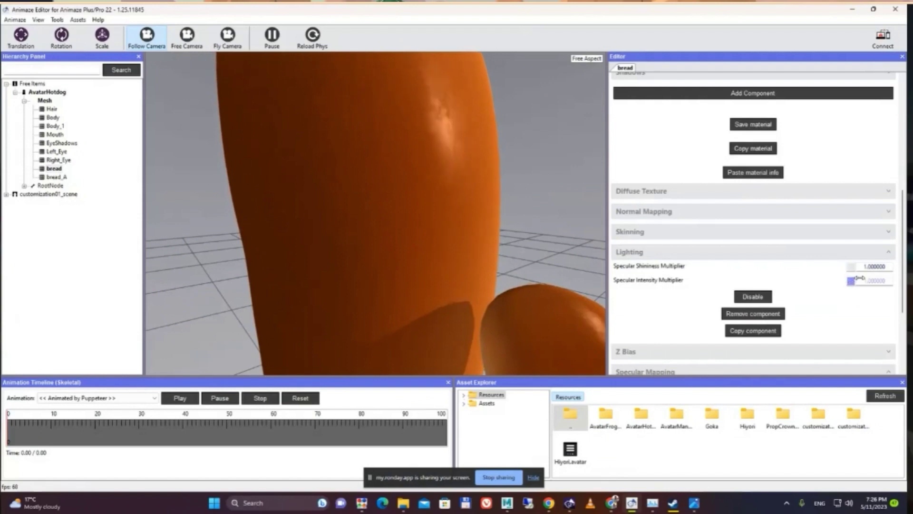
mouse_move(858, 279)
mouse_down()
mouse_move(874, 277)
mouse_move(839, 261)
mouse_move(761, 262)
mouse_up()
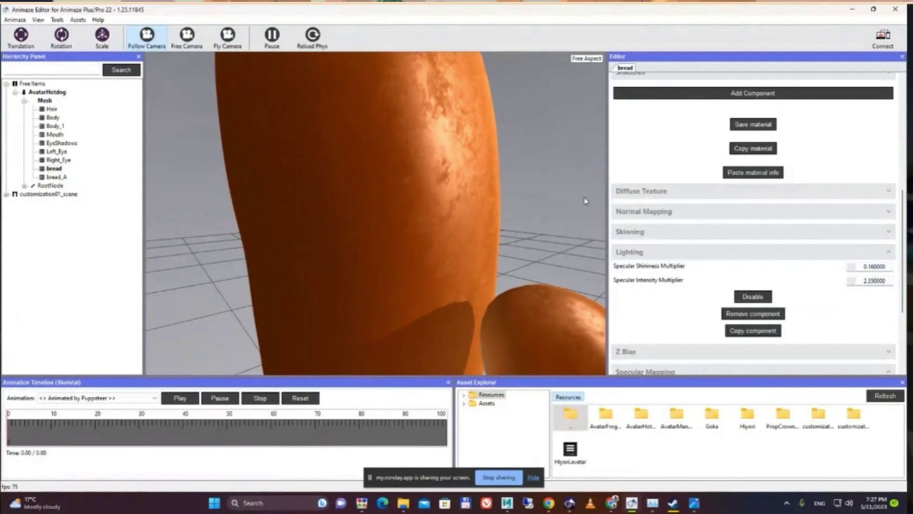
Set the bread material's Specular Intensity Multiplier to 1 and check the bun's shine from several angles
drag(507, 209, 430, 216)
scroll(495, 249, down, 3)
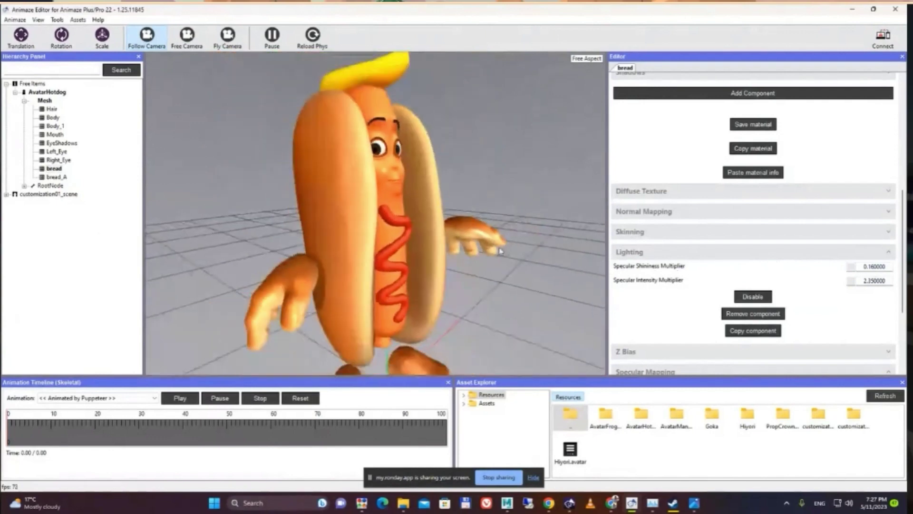
drag(495, 249, 434, 260)
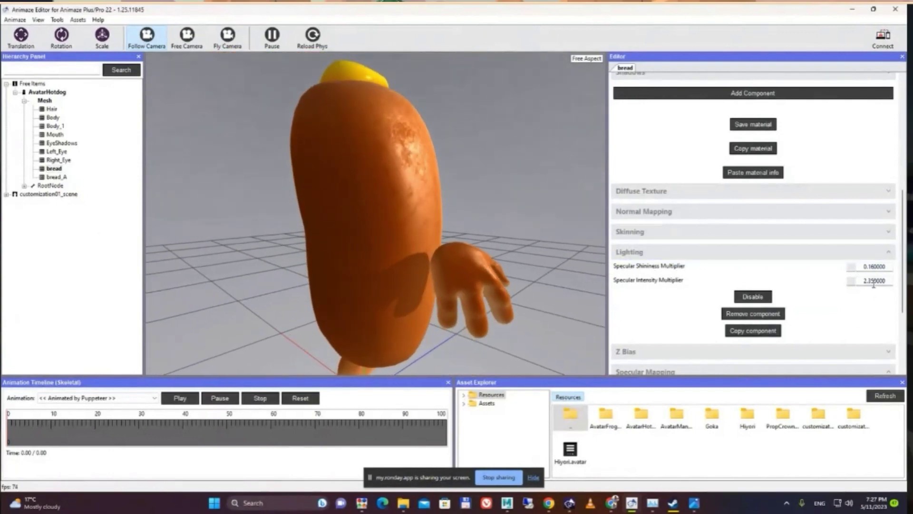
text(1)
key(Return)
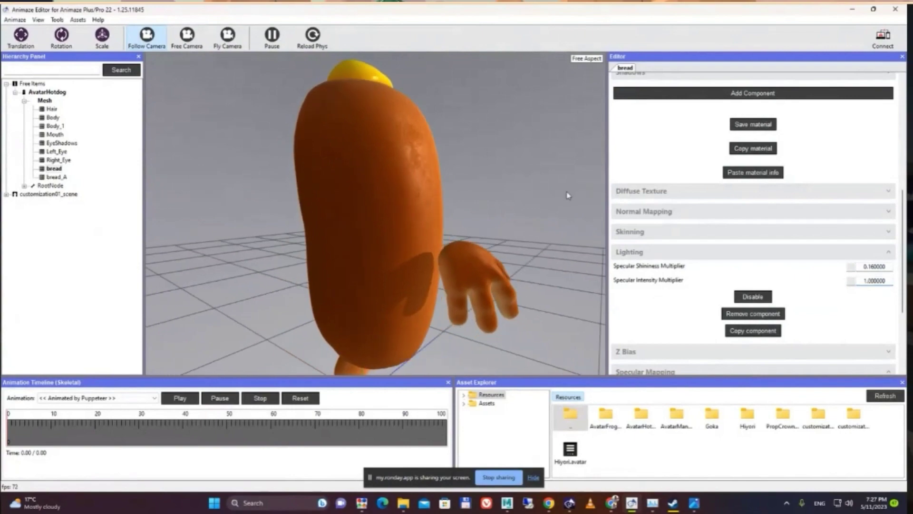
drag(445, 217, 5, 255)
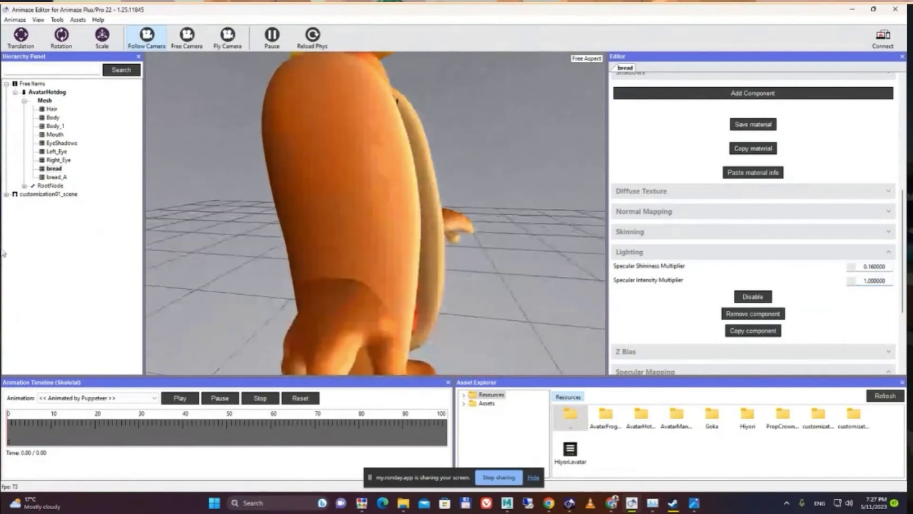
drag(586, 209, 446, 225)
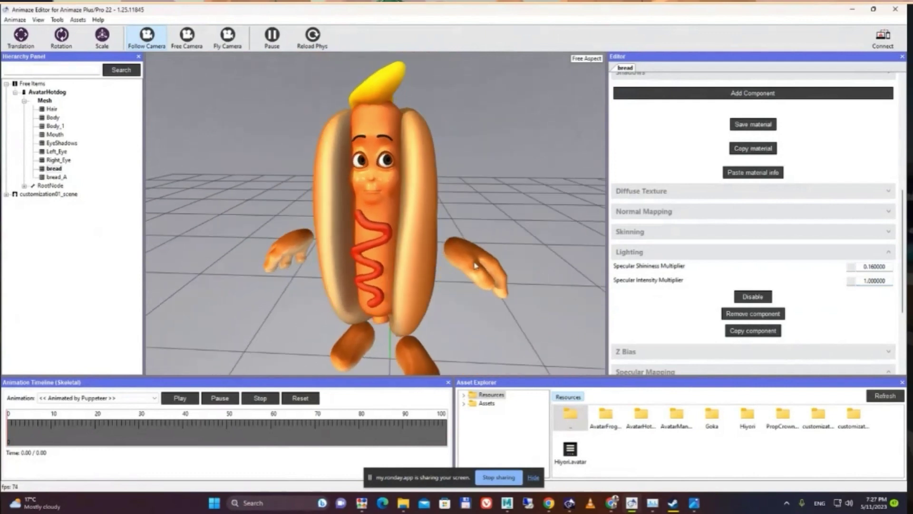
Add the Subsurface Scattering component to the bread mesh's material
scroll(718, 263, up, 1)
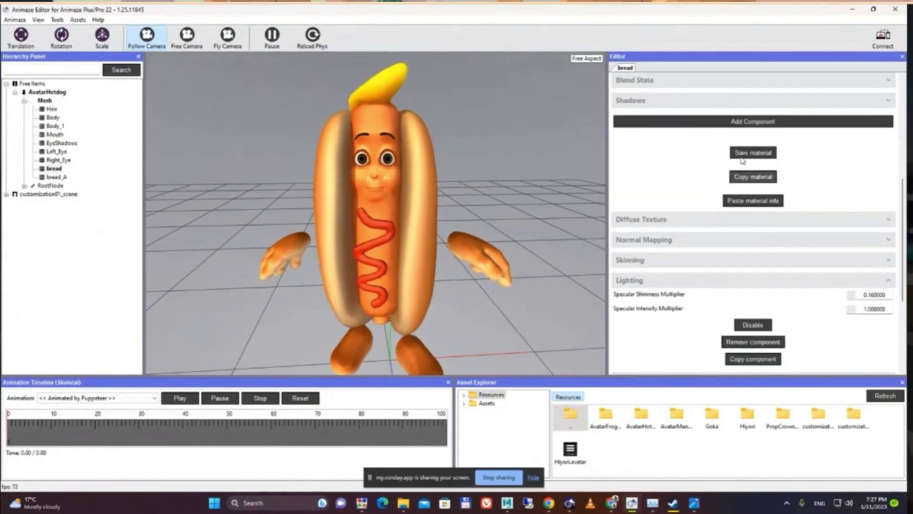
click(739, 121)
scroll(442, 242, down, 3)
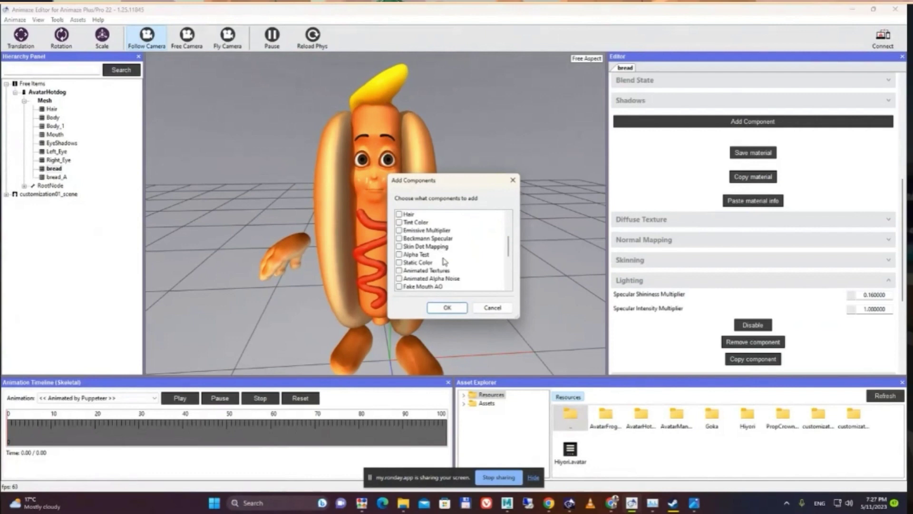
scroll(433, 256, down, 2)
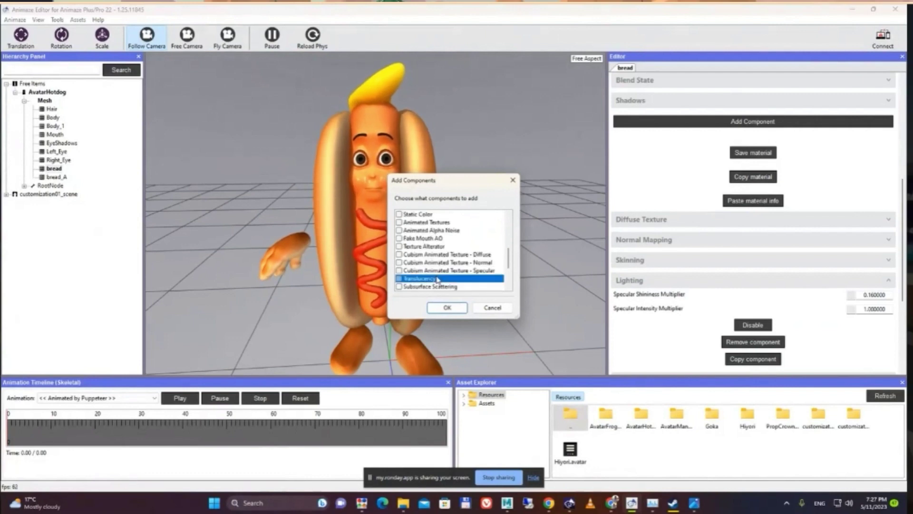
click(440, 286)
click(448, 313)
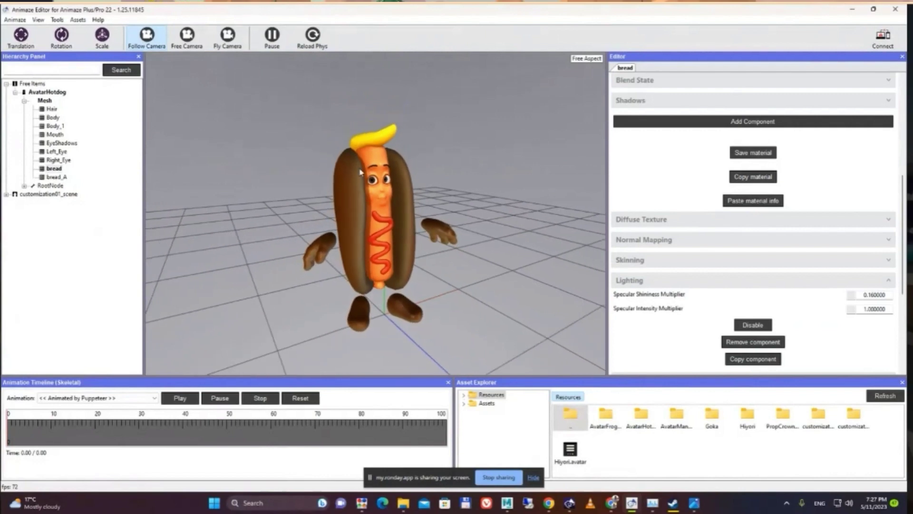
Assign the plain white texture from the AvatarHotdog textures as the bread material's Scatter Mask under Subsurface Scattering
scroll(809, 316, down, 3)
scroll(785, 330, down, 3)
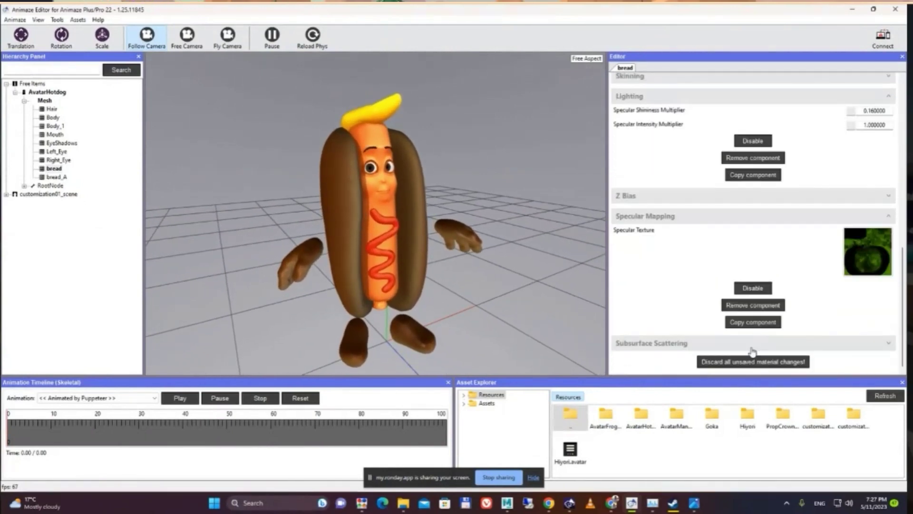
click(868, 333)
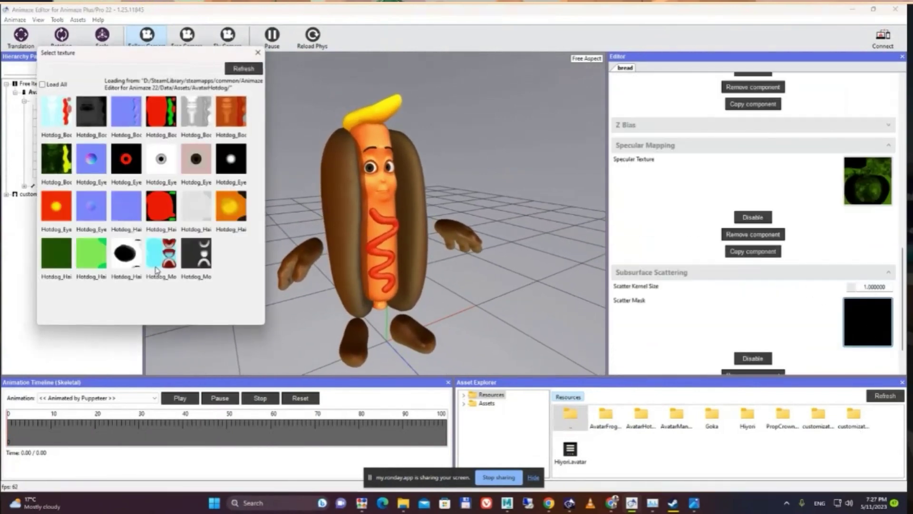
scroll(232, 283, down, 3)
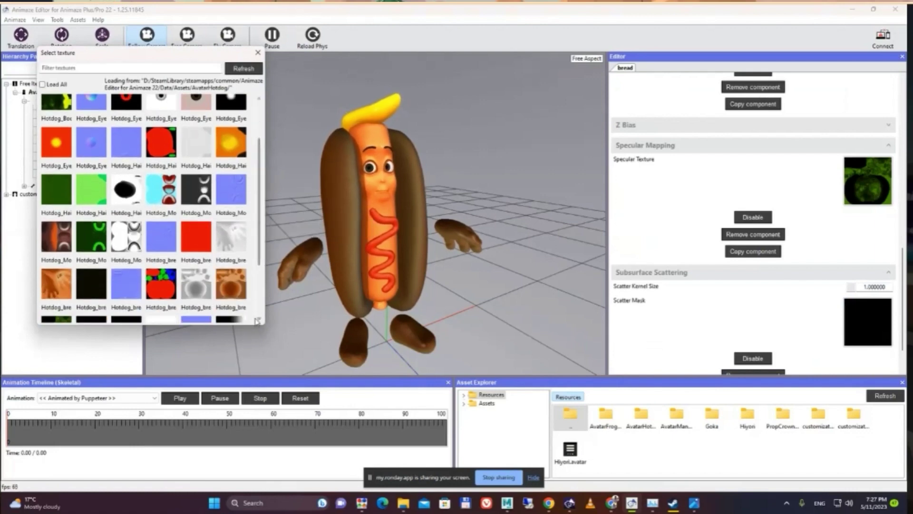
scroll(205, 238, down, 1)
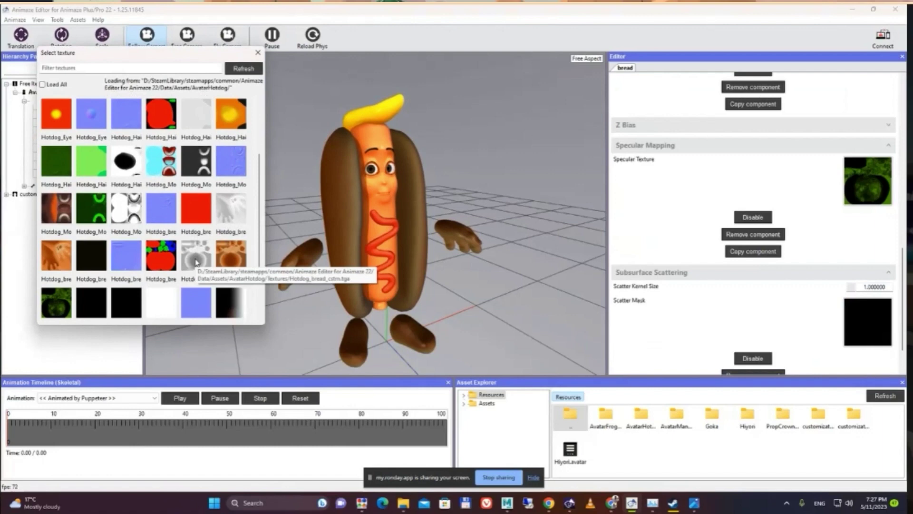
scroll(101, 278, down, 2)
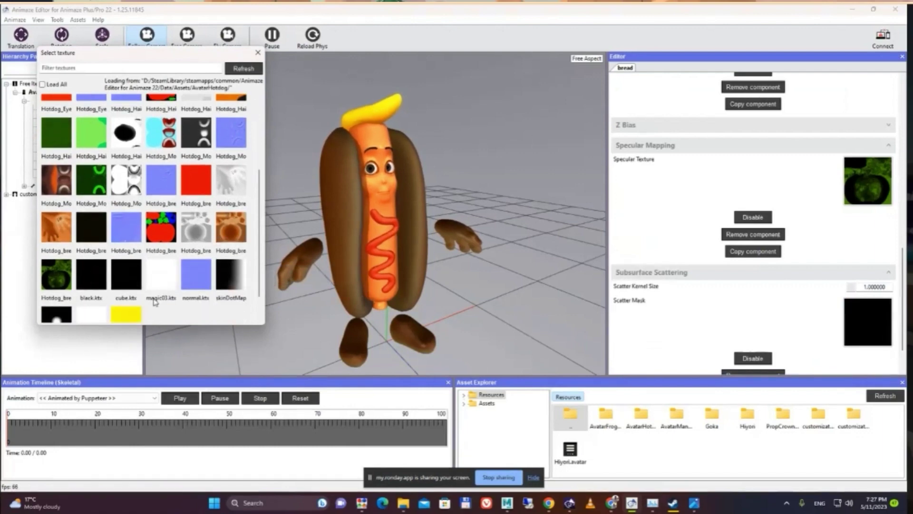
click(91, 292)
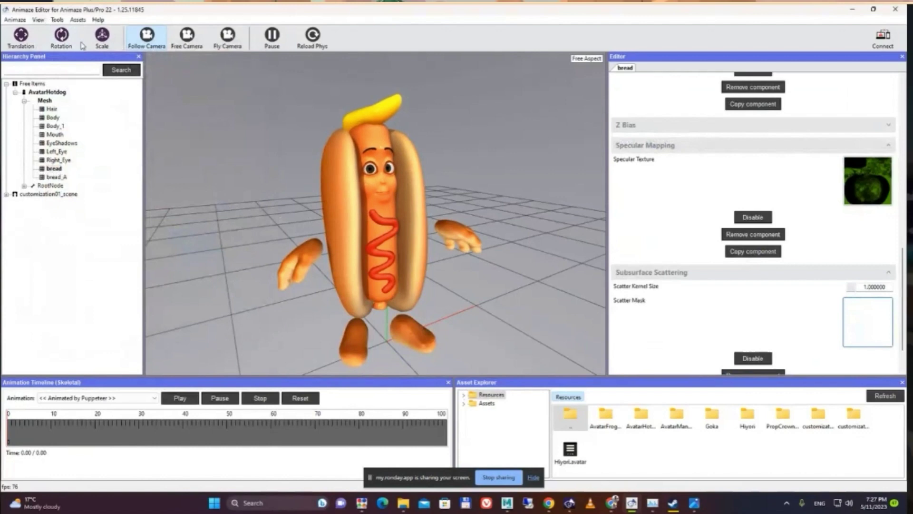
Compare the bun with Subsurface Scattering disabled and enabled again, viewing the avatar close up and from several angles
scroll(417, 162, up, 5)
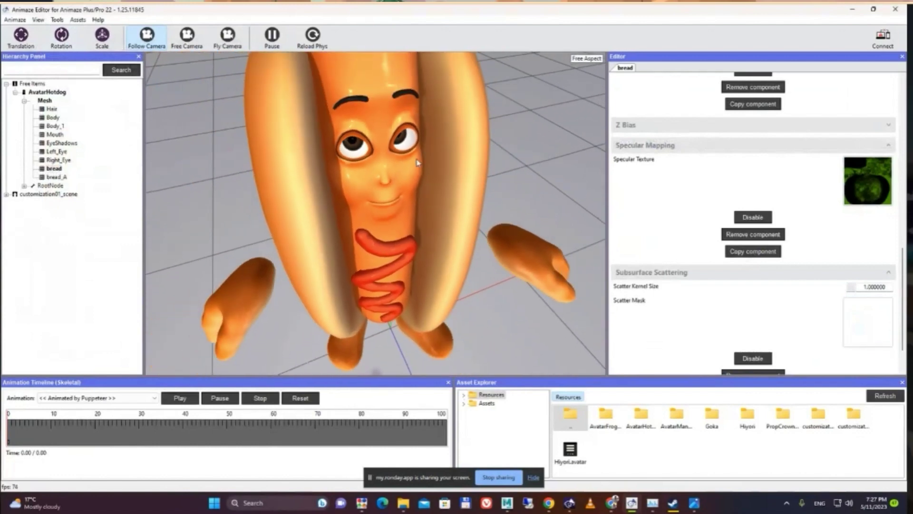
scroll(417, 163, down, 3)
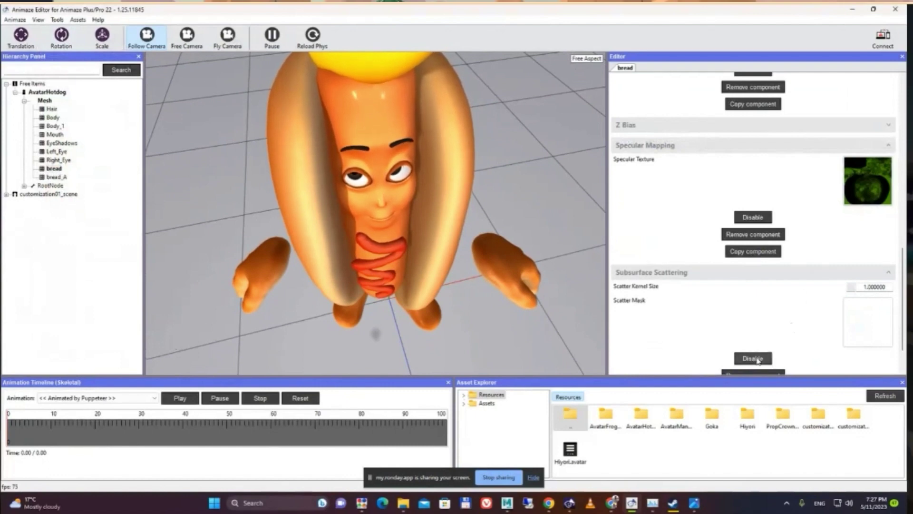
click(753, 358)
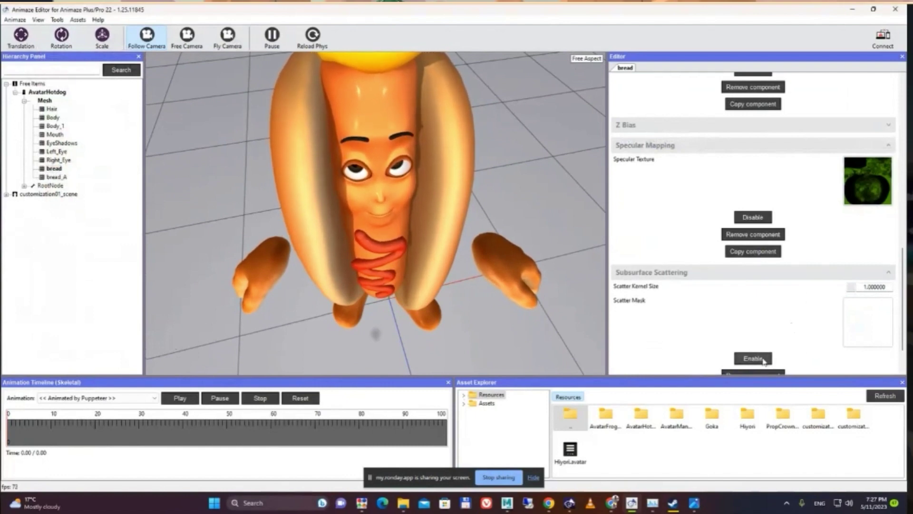
click(752, 358)
scroll(534, 210, down, 3)
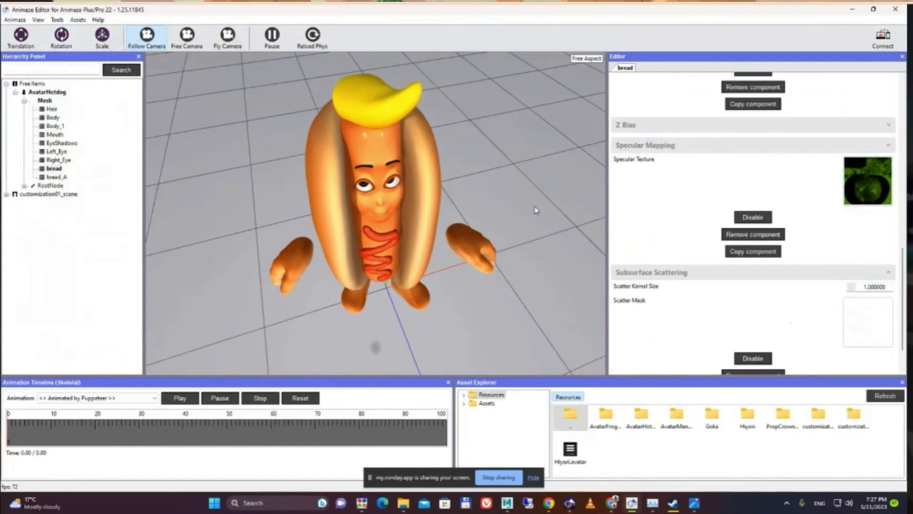
drag(534, 210, 356, 209)
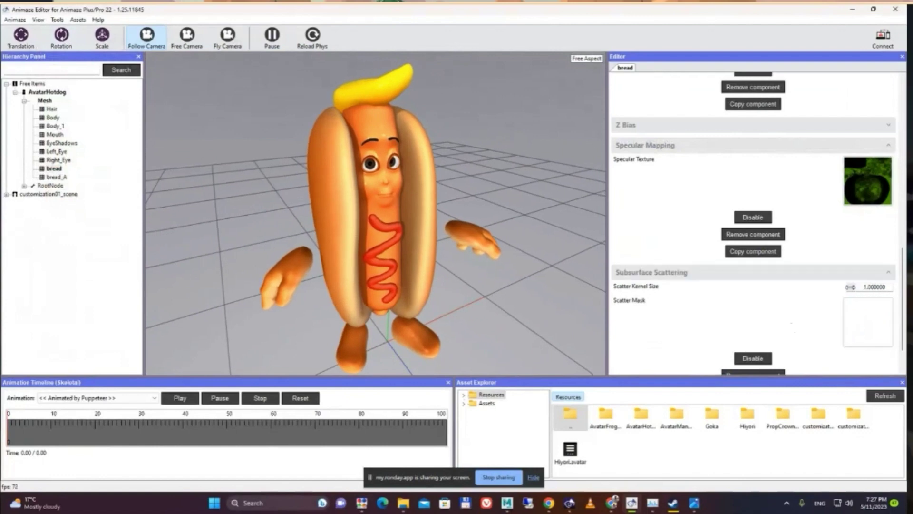
Try a Scatter Kernel Size of about 0.53 for the bread's Subsurface Scattering and restore it to 1
drag(849, 287, 851, 287)
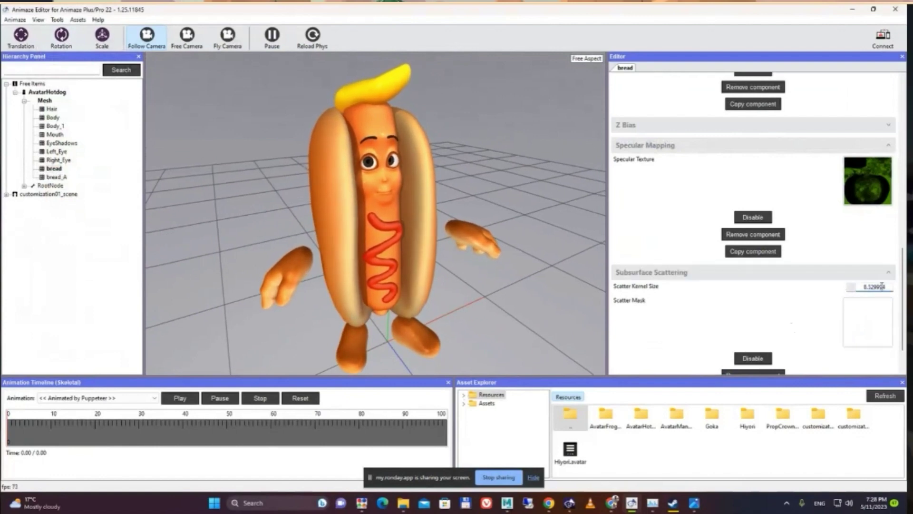
text(1)
key(Return)
scroll(791, 326, down, 1)
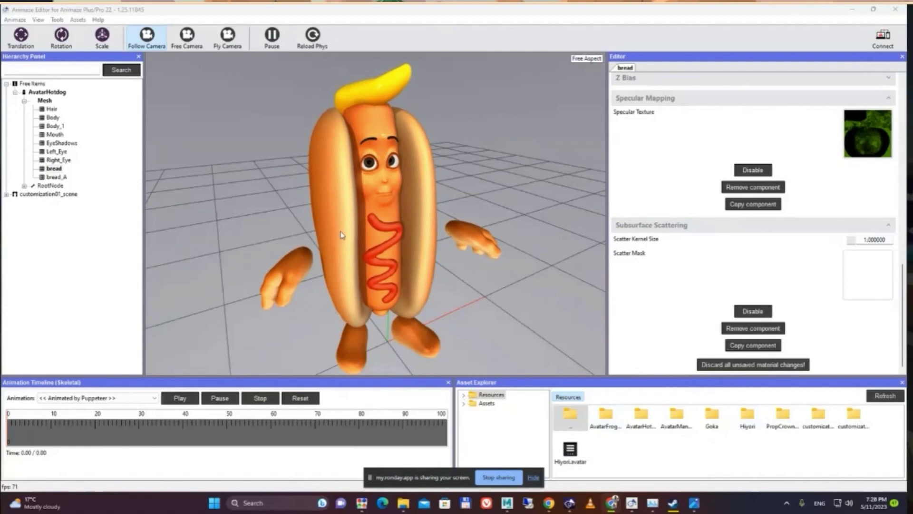
Select the EyeShadows mesh around the avatar's eyes and remove the Lighting component from its material
drag(448, 196, 380, 171)
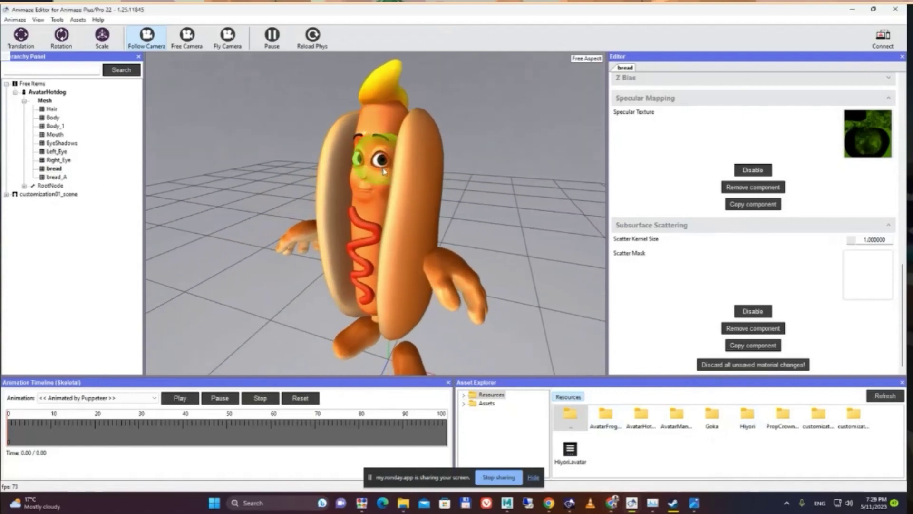
click(385, 184)
scroll(394, 152, up, 3)
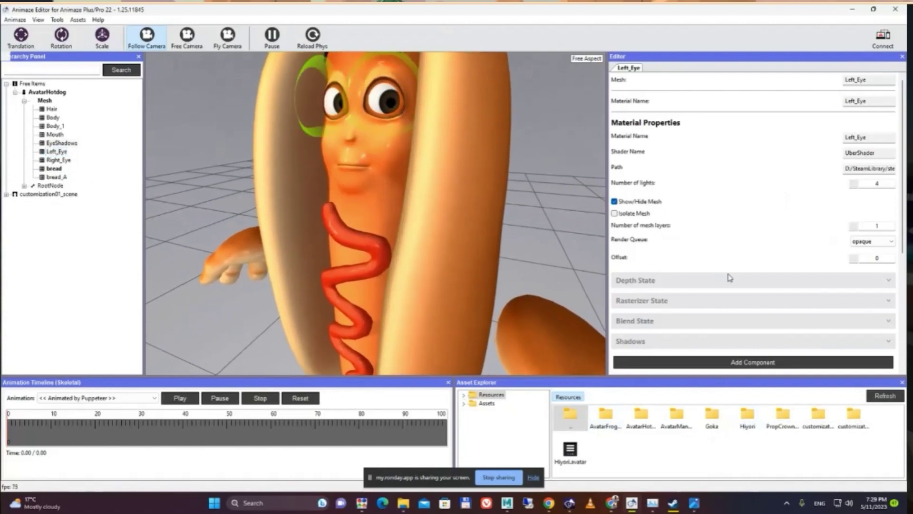
scroll(730, 277, down, 5)
click(670, 325)
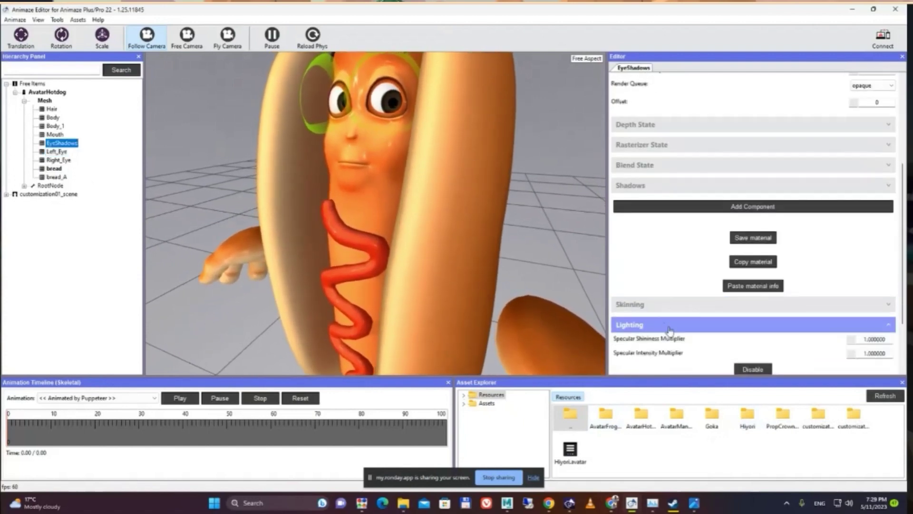
scroll(695, 314, down, 2)
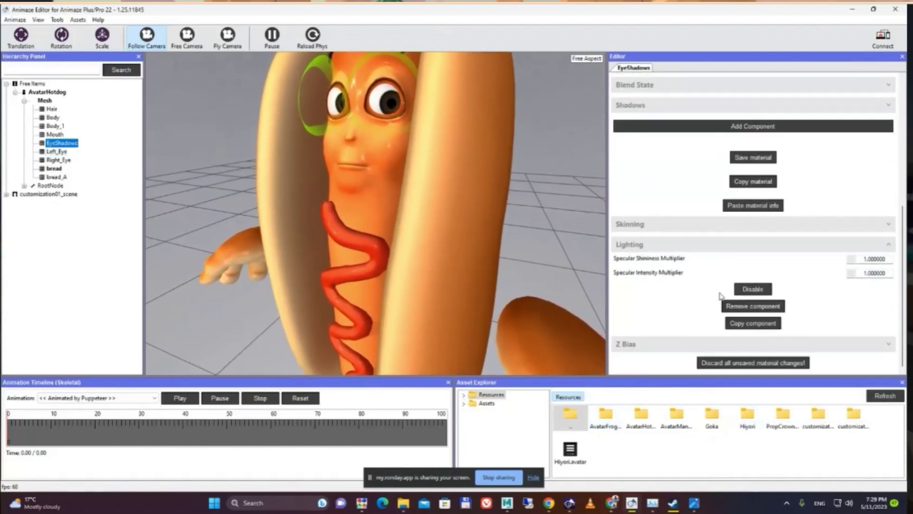
click(760, 307)
Set the EyeShadows material's Render Queue to blended and save the material
scroll(771, 200, up, 3)
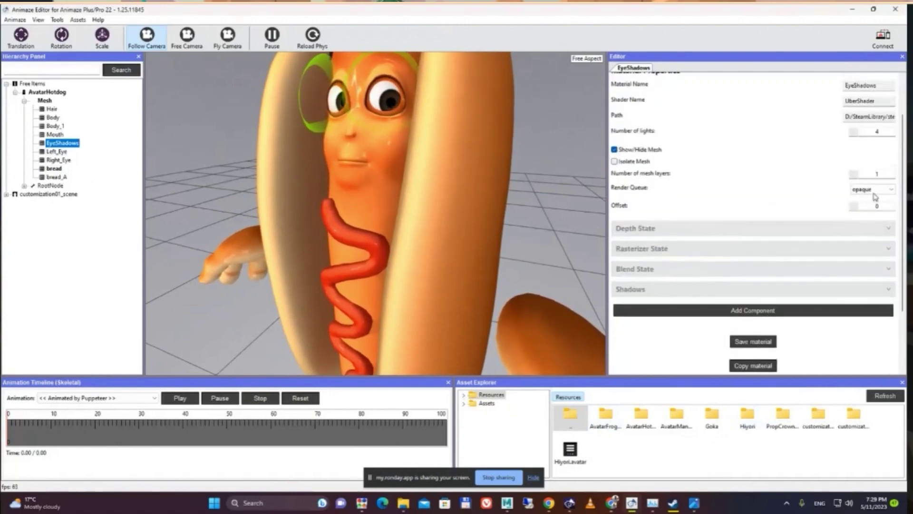
click(874, 190)
click(874, 213)
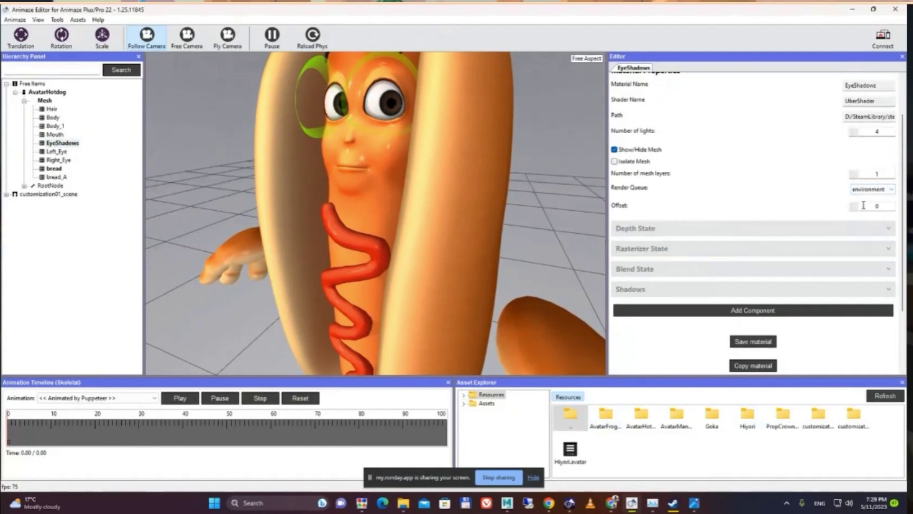
click(863, 191)
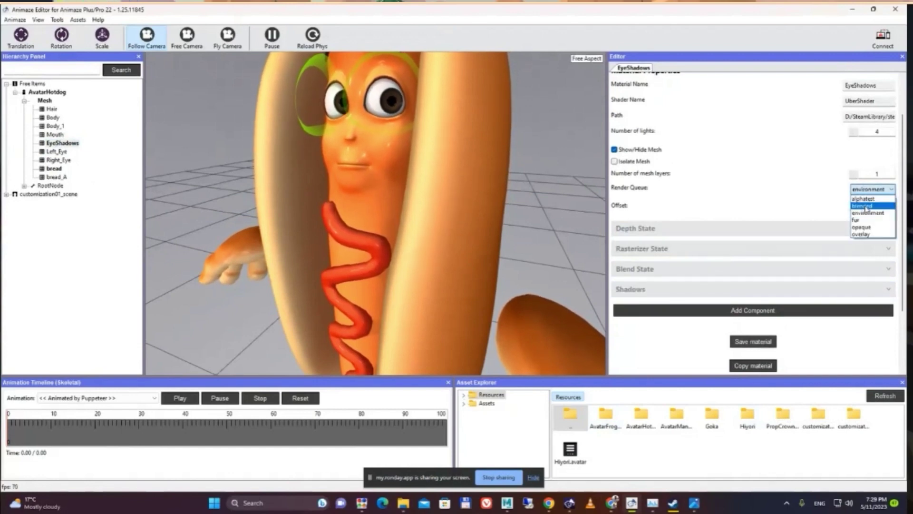
click(868, 206)
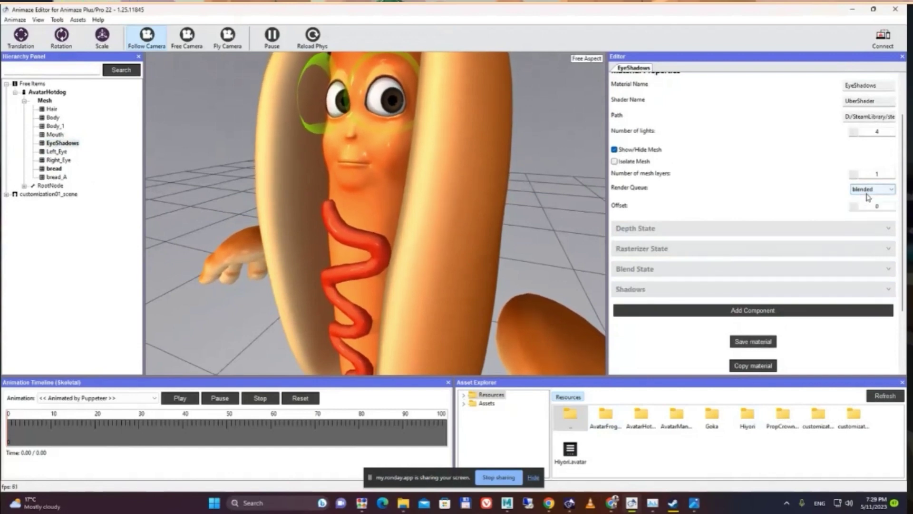
click(762, 343)
click(511, 251)
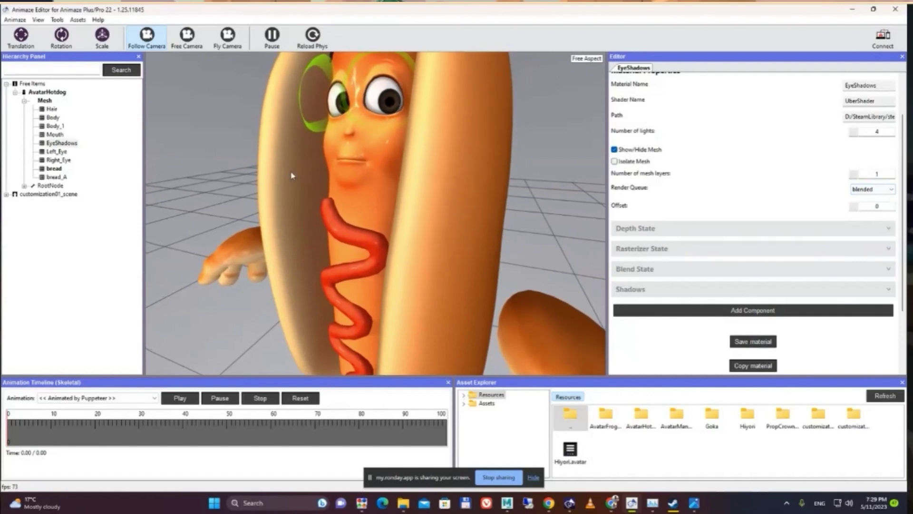
Select the bread mesh on the avatar and save its material
click(260, 168)
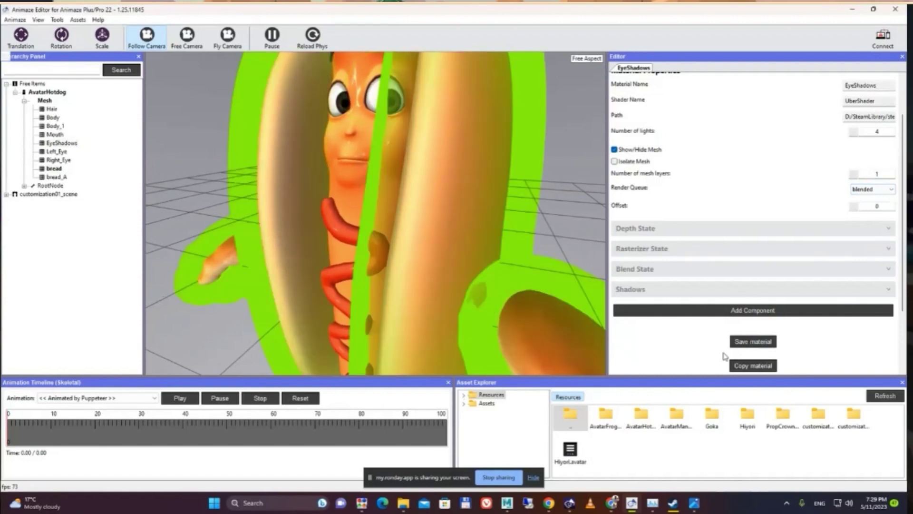
scroll(723, 353, down, 1)
key(ctrl+s)
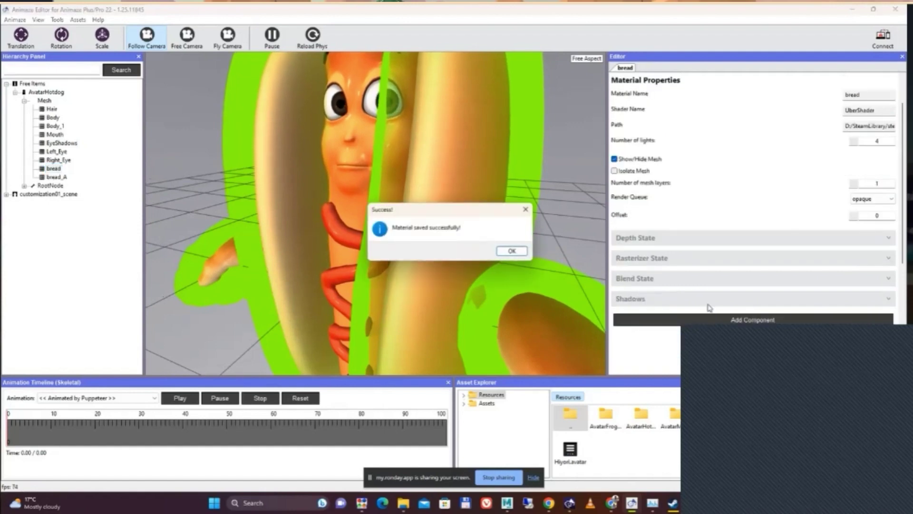
click(512, 251)
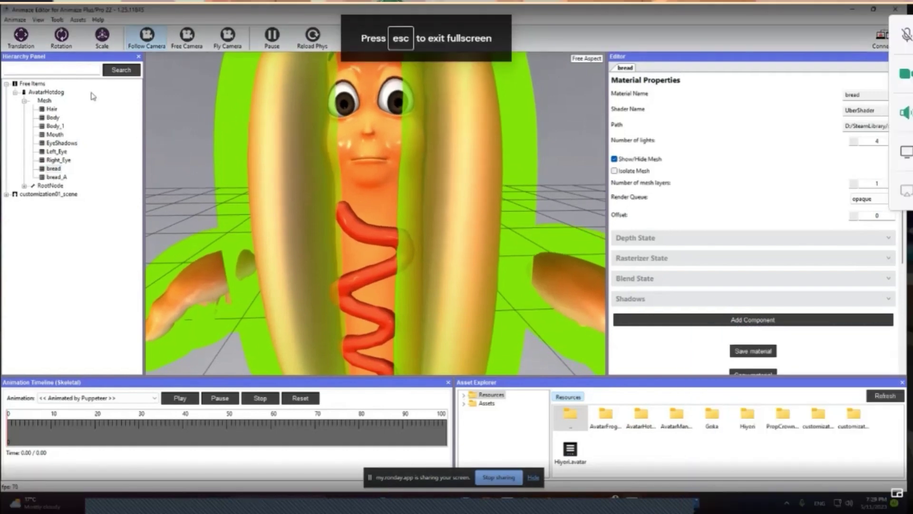
Select the AvatarHotdog item and open its Special Actions configuration
click(55, 92)
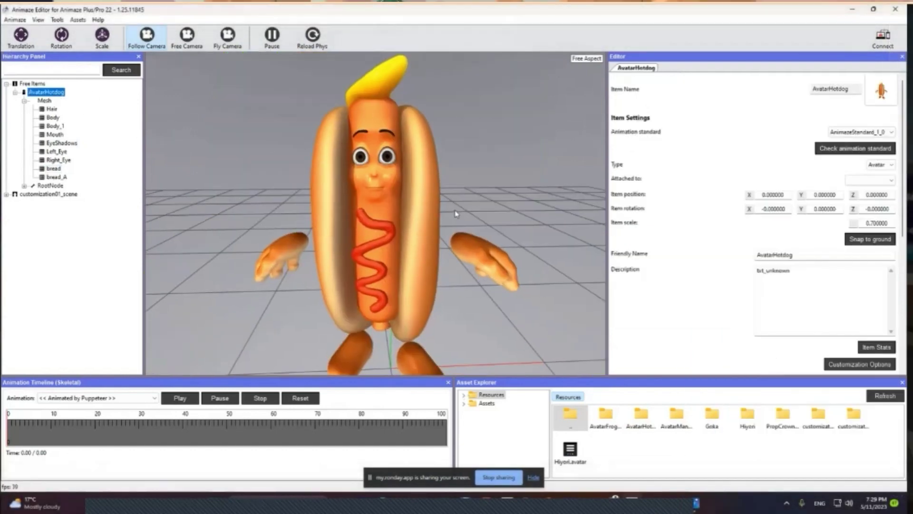
scroll(671, 271, down, 5)
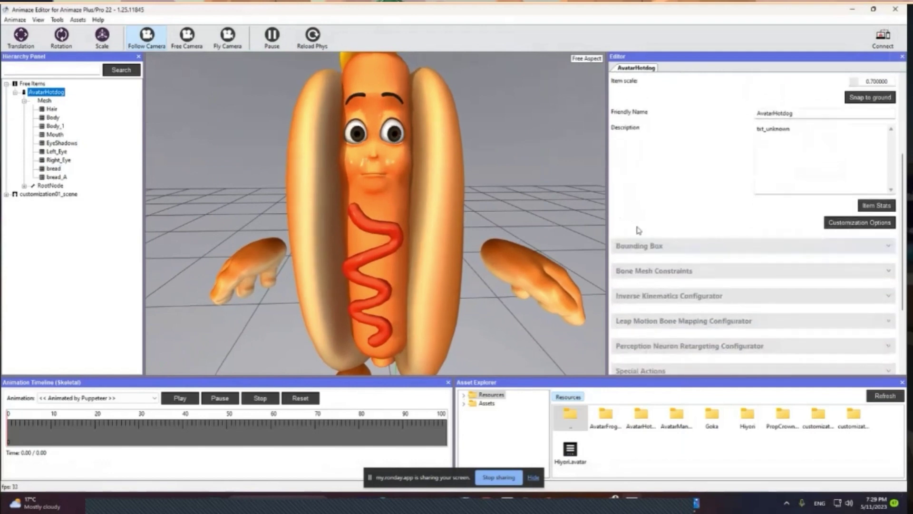
click(656, 300)
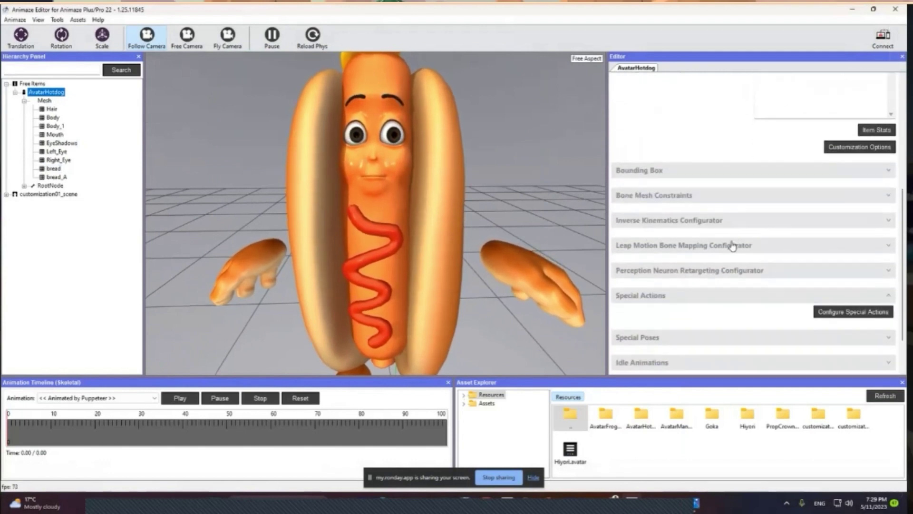
scroll(771, 287, down, 2)
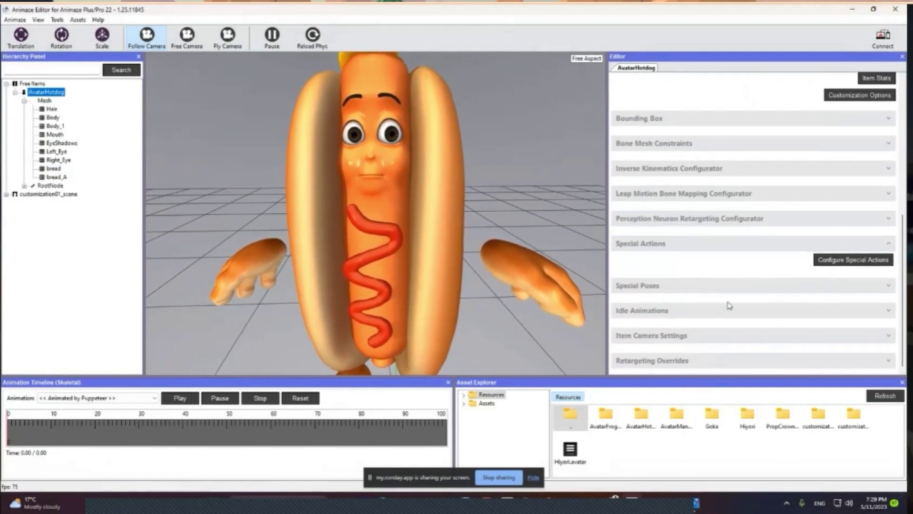
click(844, 261)
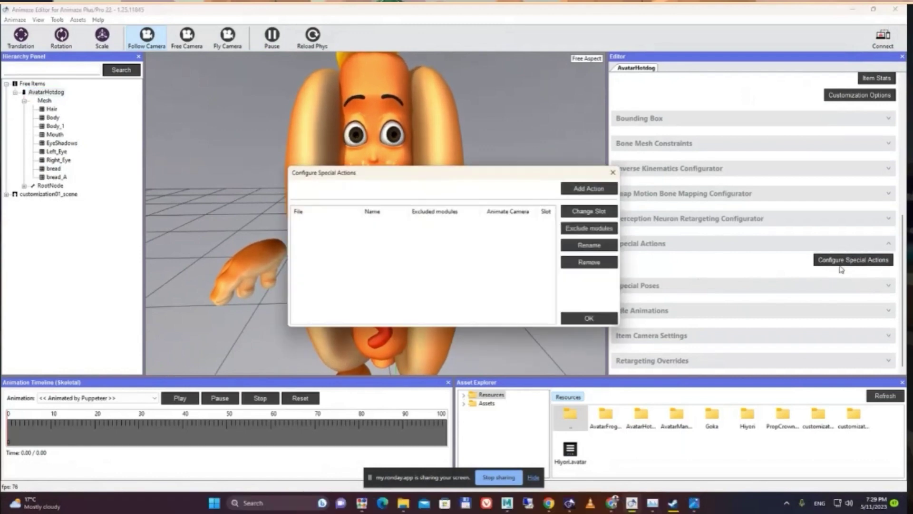
Add the SpecialAction_Hello animation from AvatarHotdog's Animations folder as a special action and accept the configuration
click(589, 189)
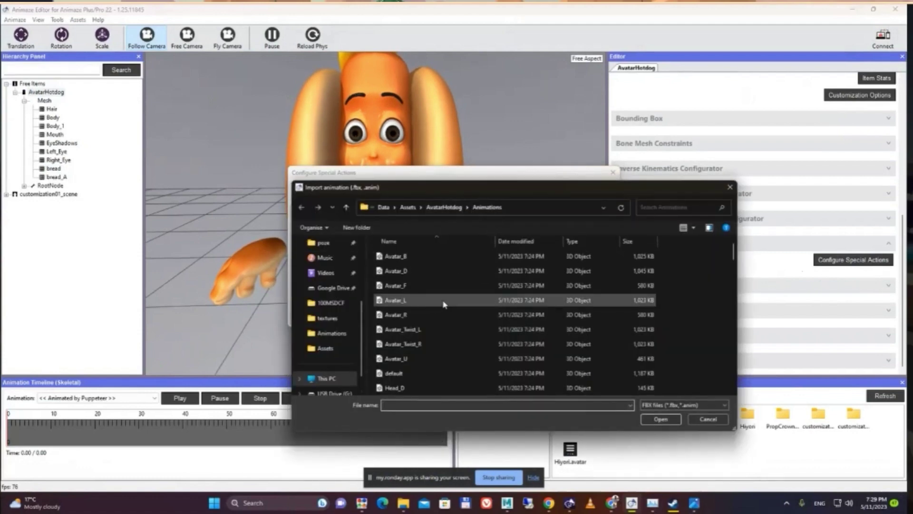
scroll(449, 293, down, 10)
scroll(452, 290, down, 5)
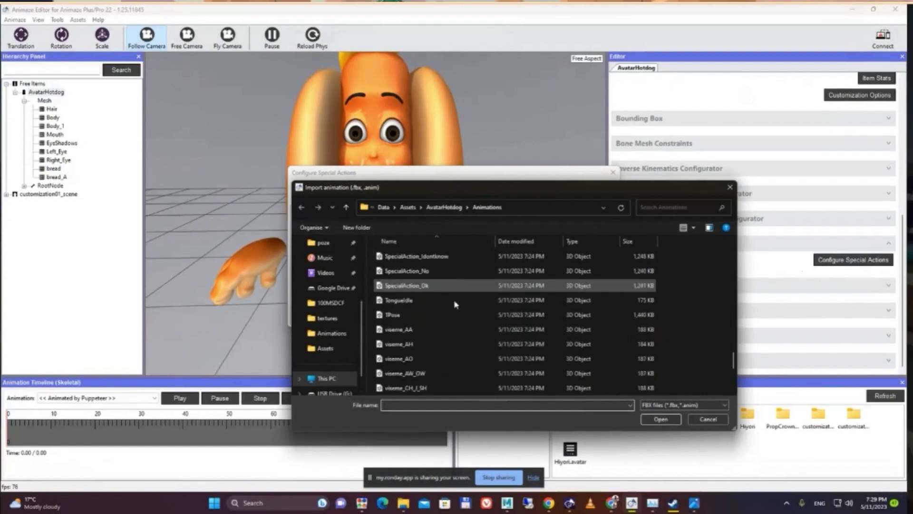
scroll(450, 324, up, 3)
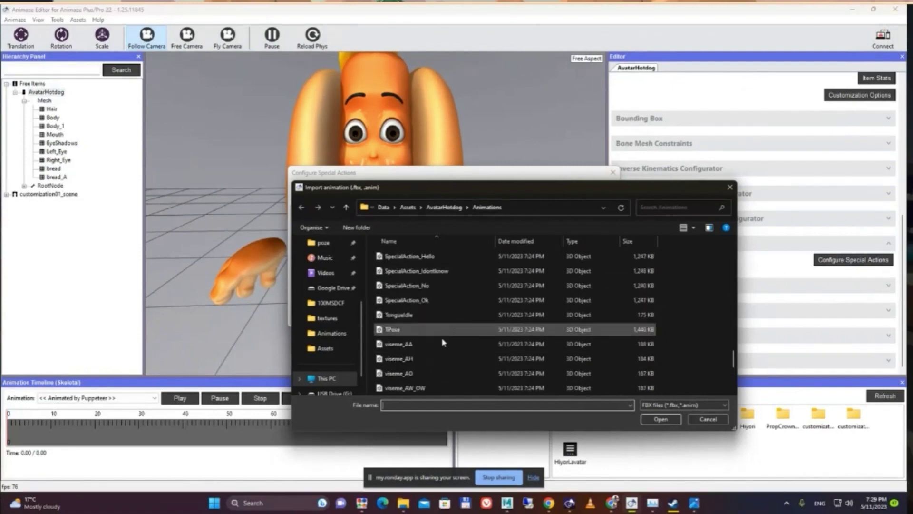
click(435, 302)
click(440, 257)
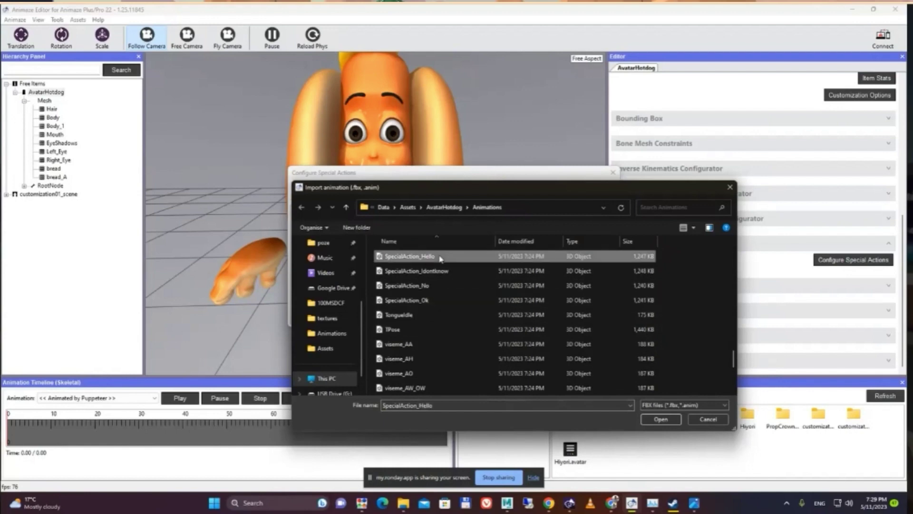
double_click(440, 257)
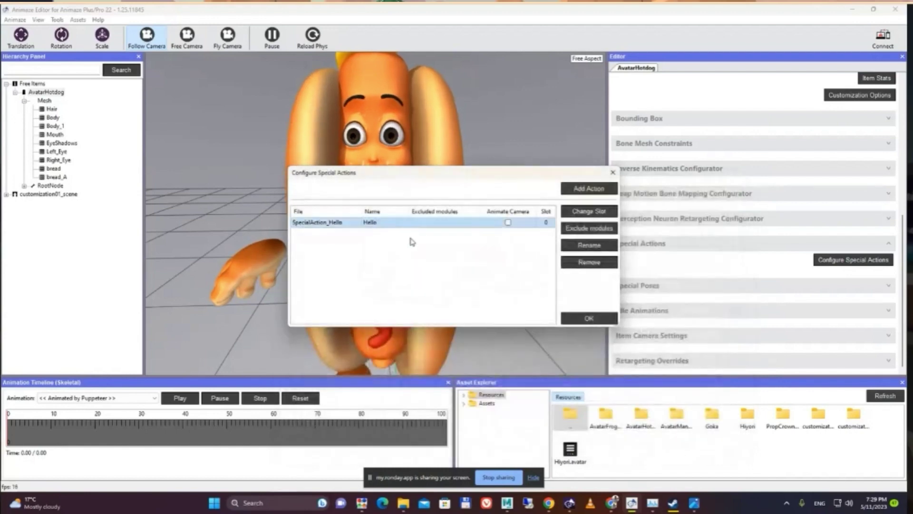
click(598, 322)
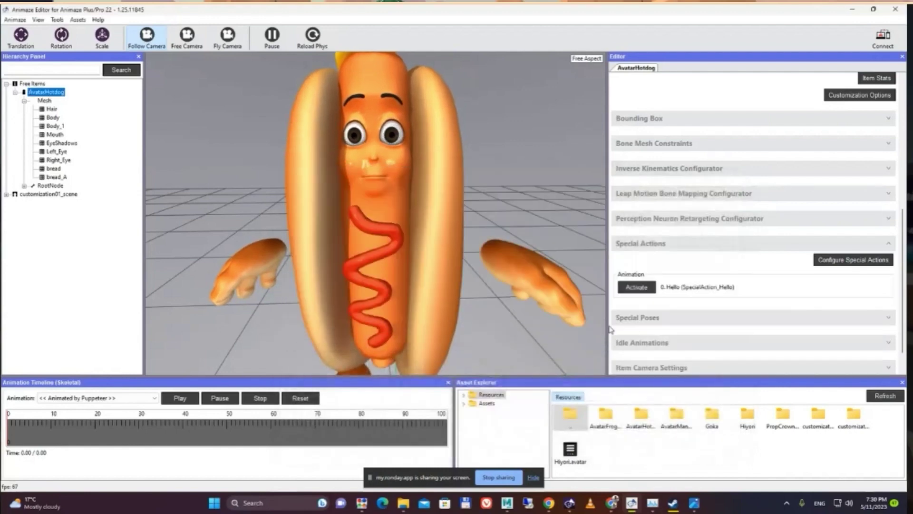
Activate the Hello special action to preview it on the avatar from an angled view
click(636, 286)
scroll(451, 268, down, 3)
drag(452, 285, 336, 298)
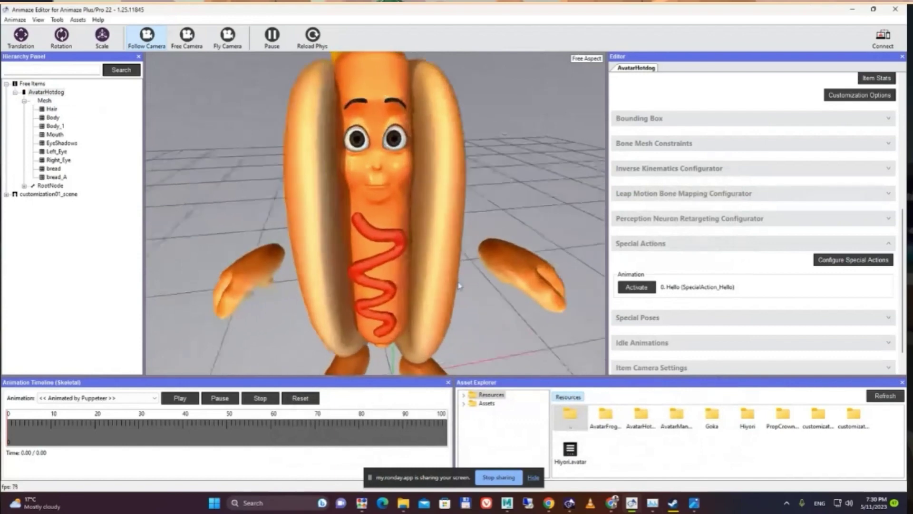
Save the AvatarHotdog item with its new special action
right_click(60, 92)
click(126, 105)
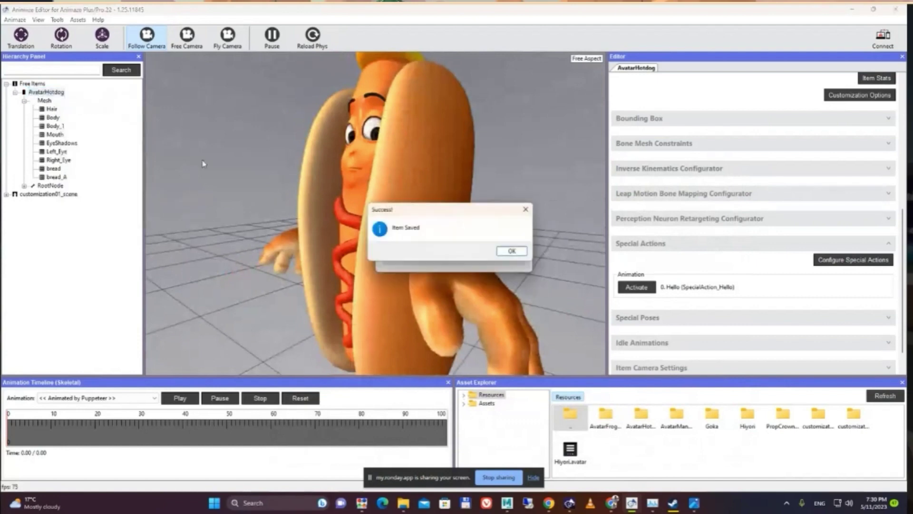
click(512, 250)
Bundle the AvatarHotdog item into the editor's Data\Resources folder, saving the item before bundling
right_click(54, 93)
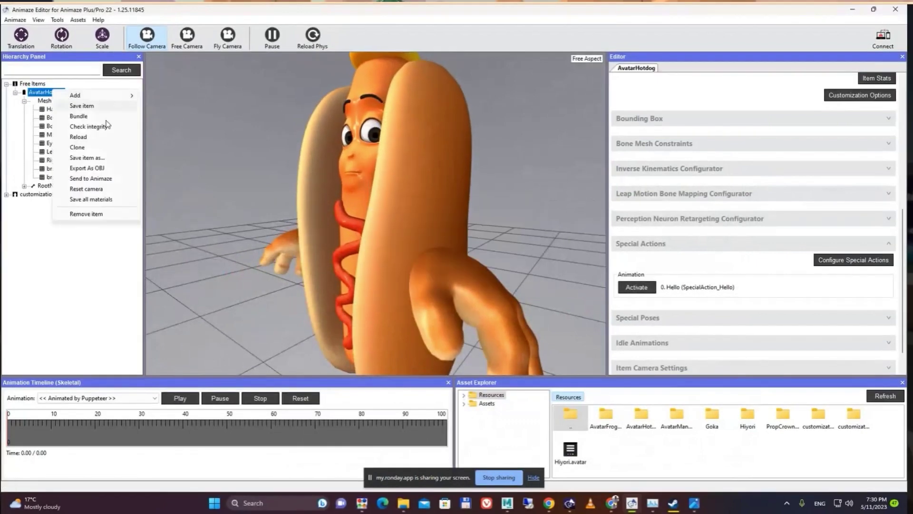
click(79, 116)
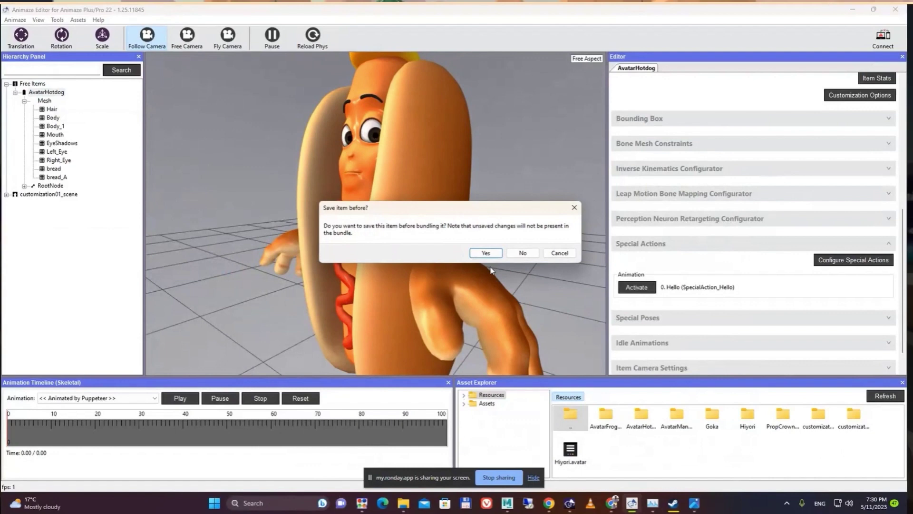
click(491, 252)
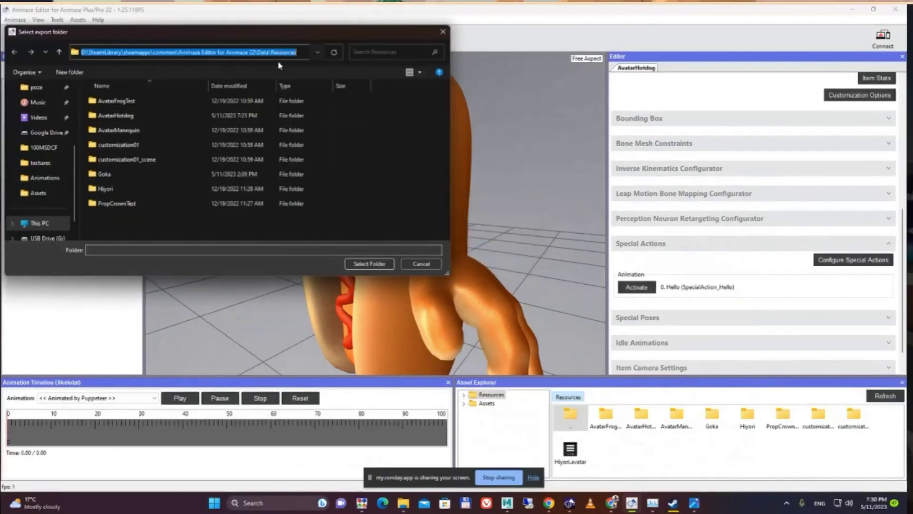
click(281, 53)
click(369, 265)
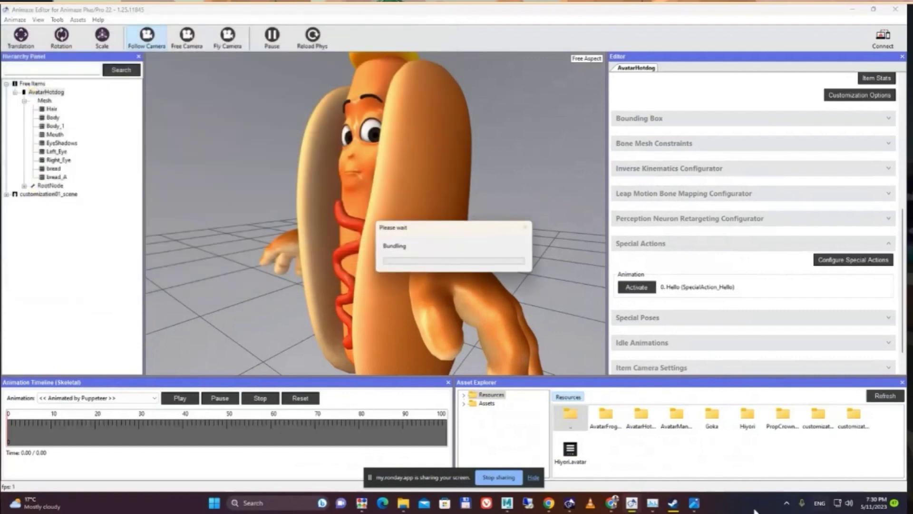
mouse_move(581, 501)
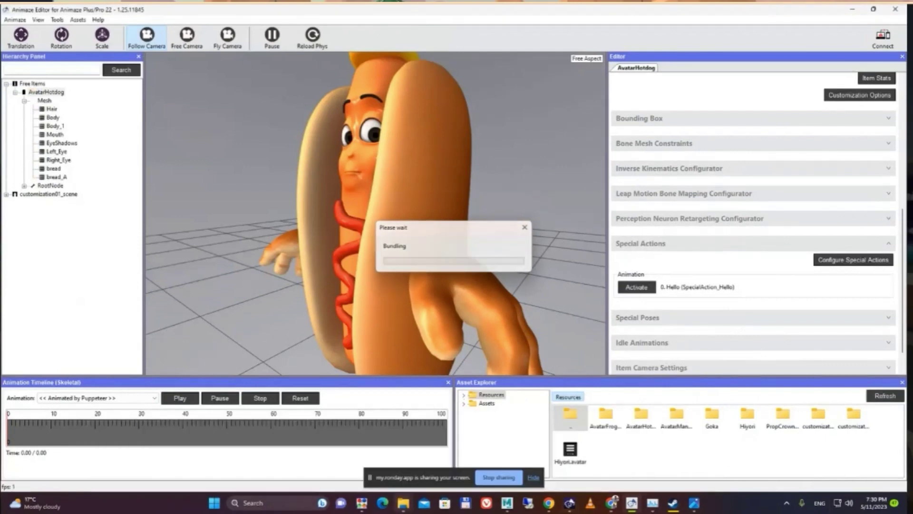
click(525, 252)
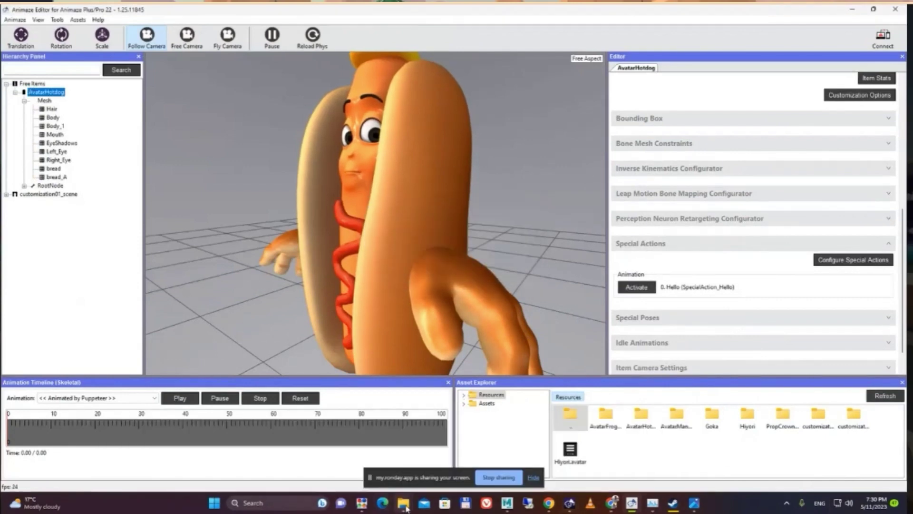
Locate AvatarHotdog.avatar in the Resources folder, switch to Animaze Desktop and import the file as a custom avatar
mouse_move(404, 503)
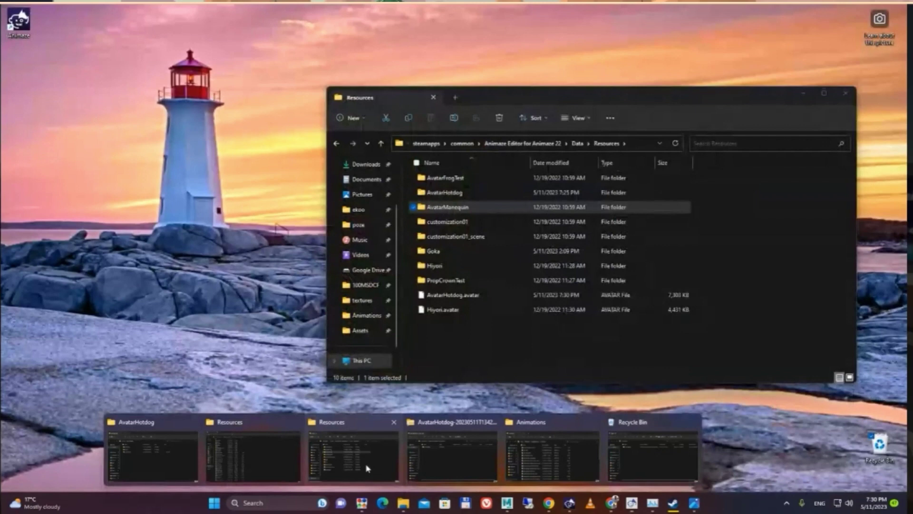
click(369, 472)
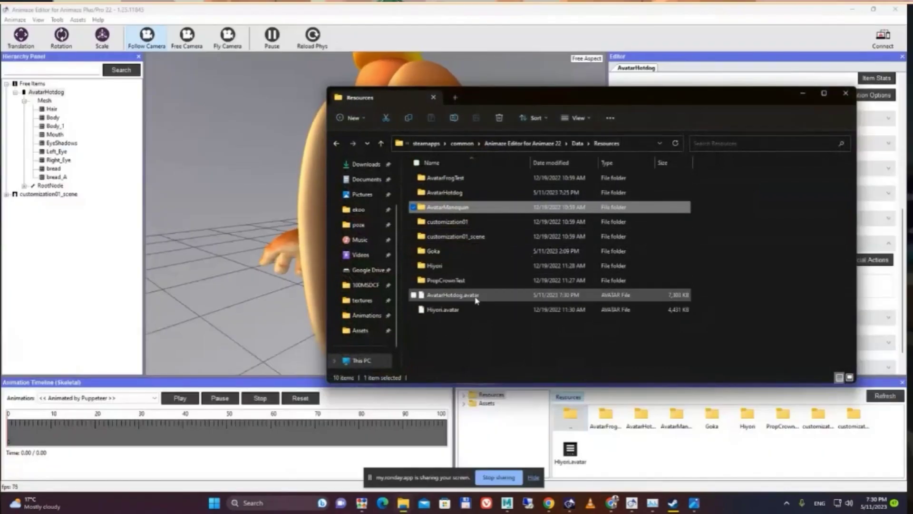
click(456, 296)
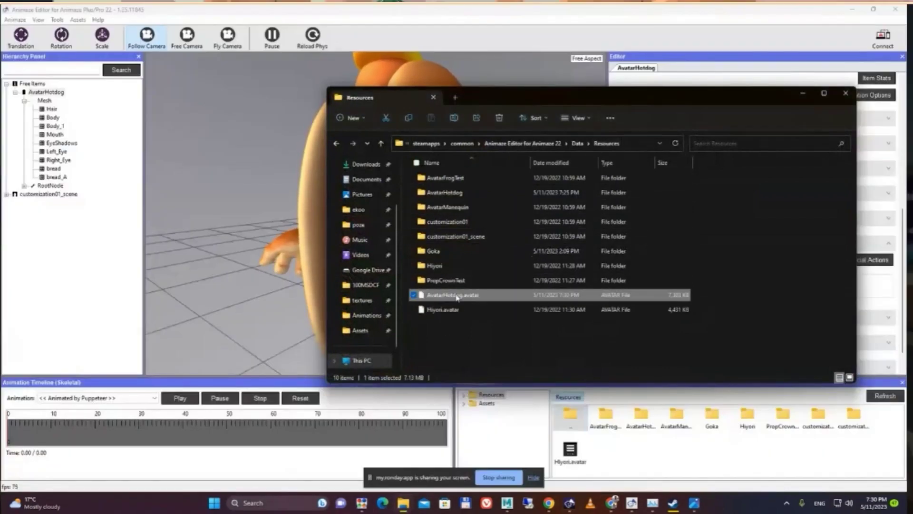
click(569, 503)
key(alt+Tab)
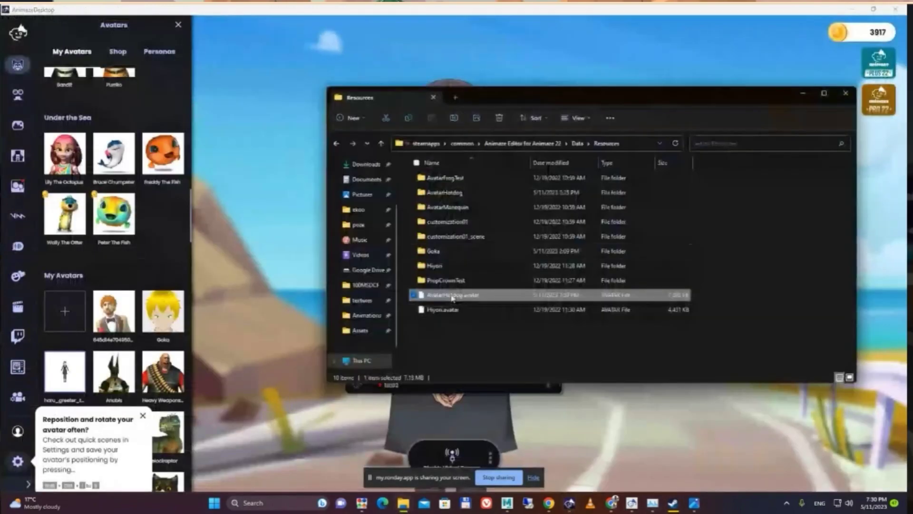
drag(440, 296, 228, 220)
drag(711, 333, 711, 333)
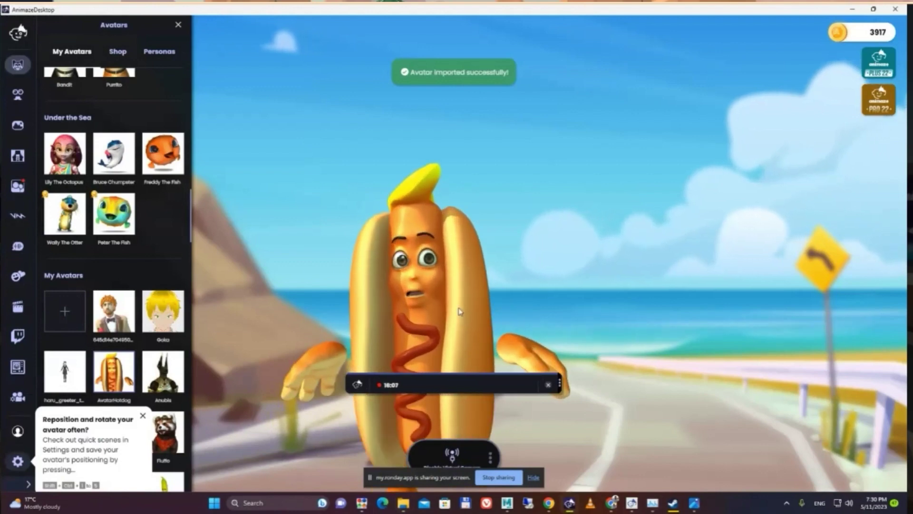
Reposition the hotdog avatar in the beach road scene and enlarge it so its face and upper body fill the frame
scroll(459, 311, down, 4)
scroll(459, 313, up, 3)
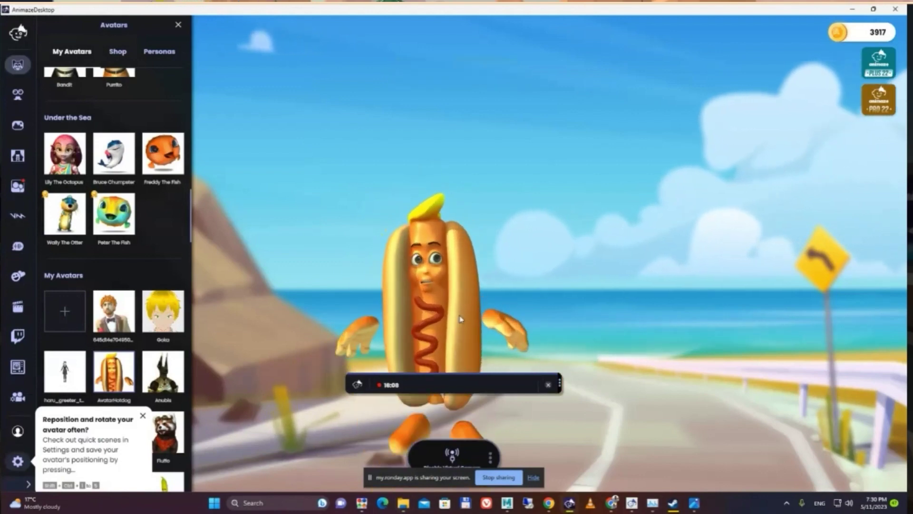
drag(460, 317, 523, 256)
scroll(529, 304, up, 5)
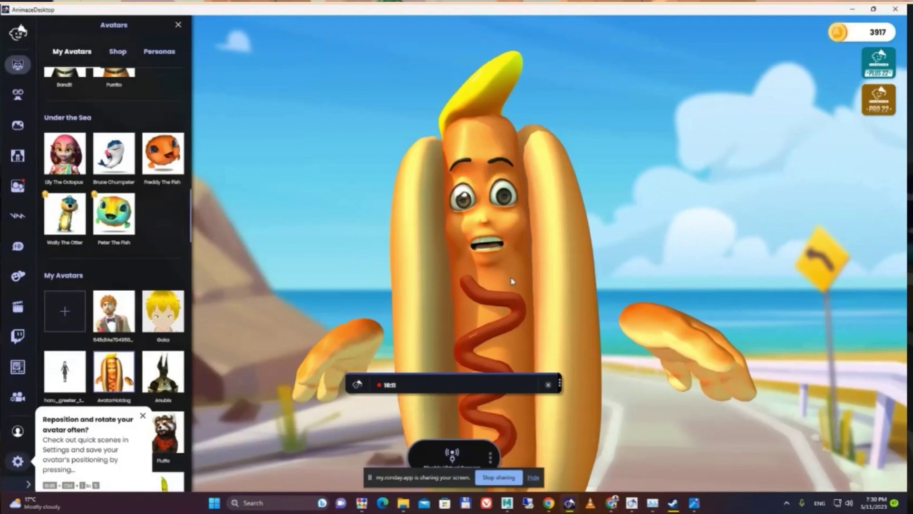